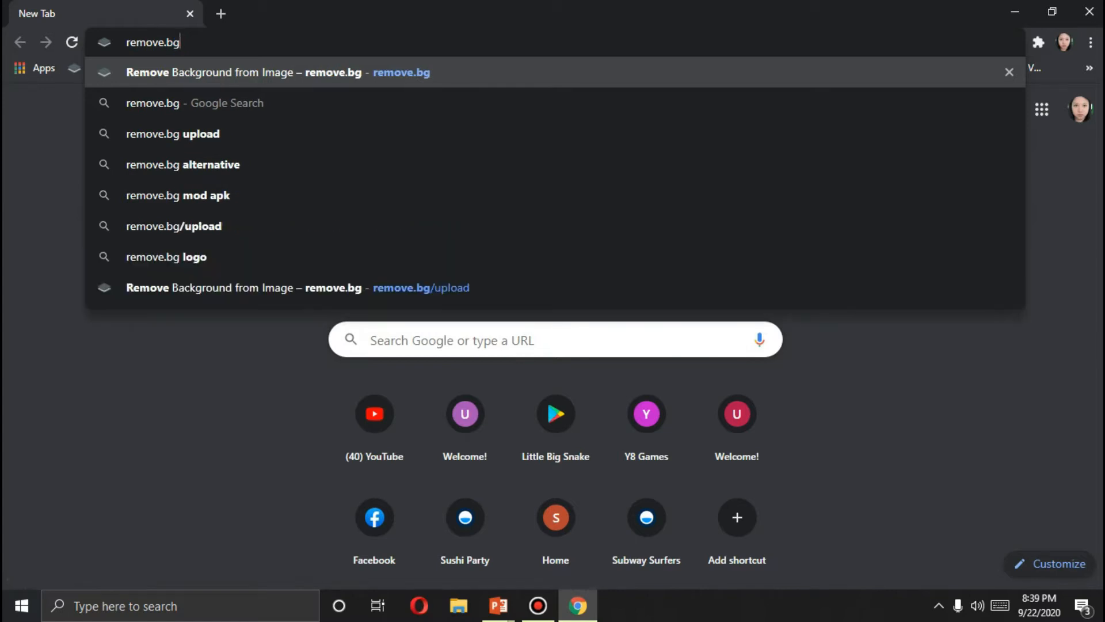
Open the remove.bg website and look over its home page
{"action": "key", "text": "Return"}
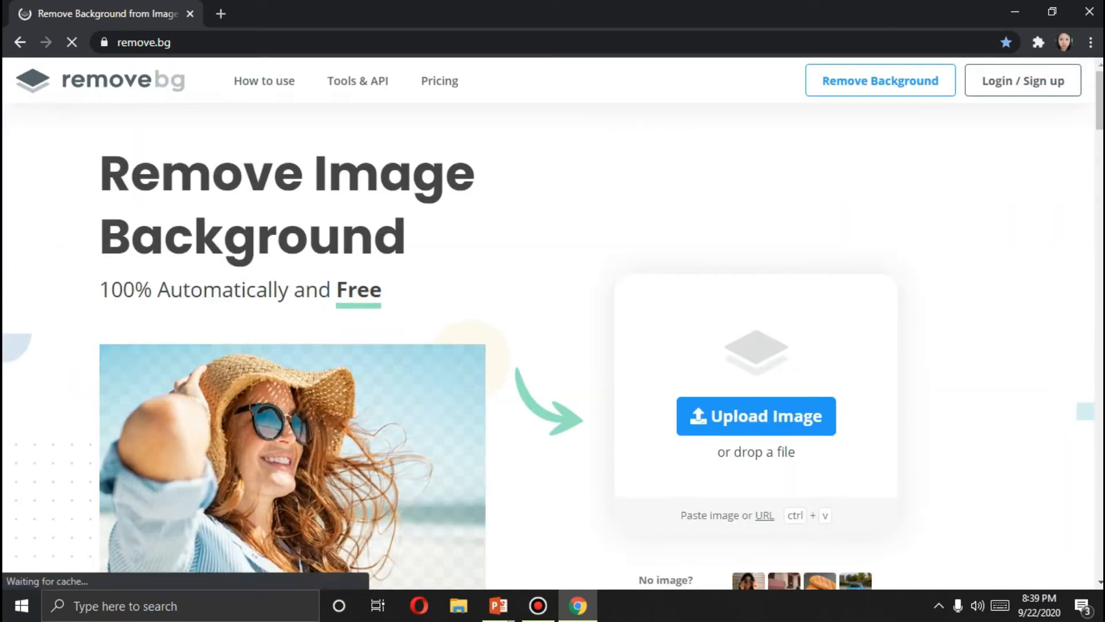
{"action": "scroll", "coordinate": [552, 323], "scroll_direction": "down", "scroll_amount": 3}
{"action": "scroll", "coordinate": [552, 323], "scroll_direction": "up", "scroll_amount": 3}
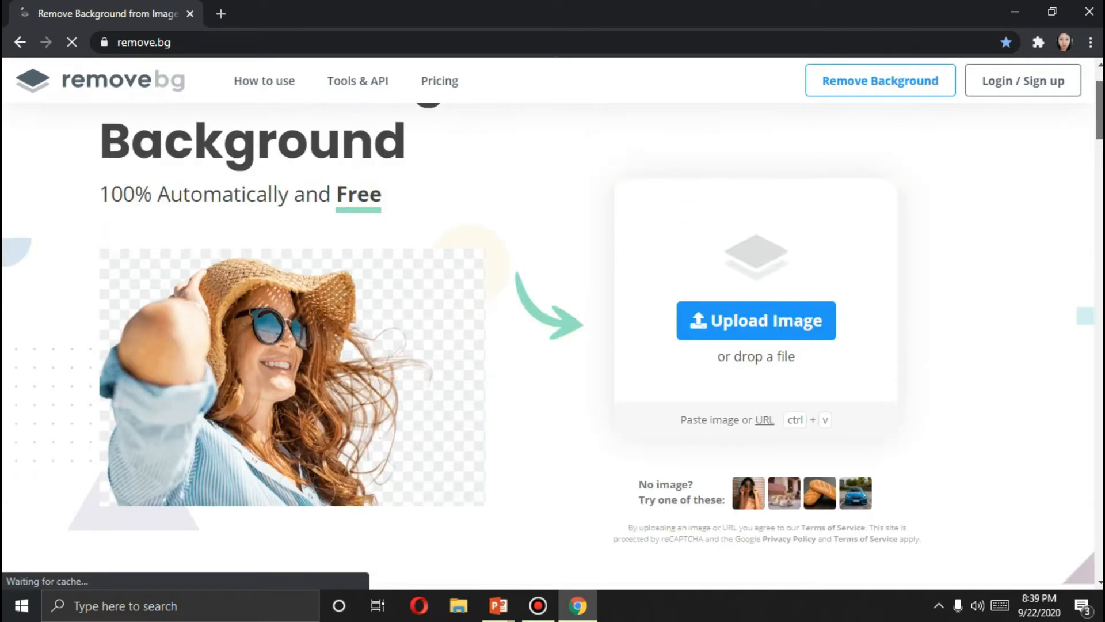
{"action": "scroll", "coordinate": [553, 340], "scroll_direction": "down", "scroll_amount": 4}
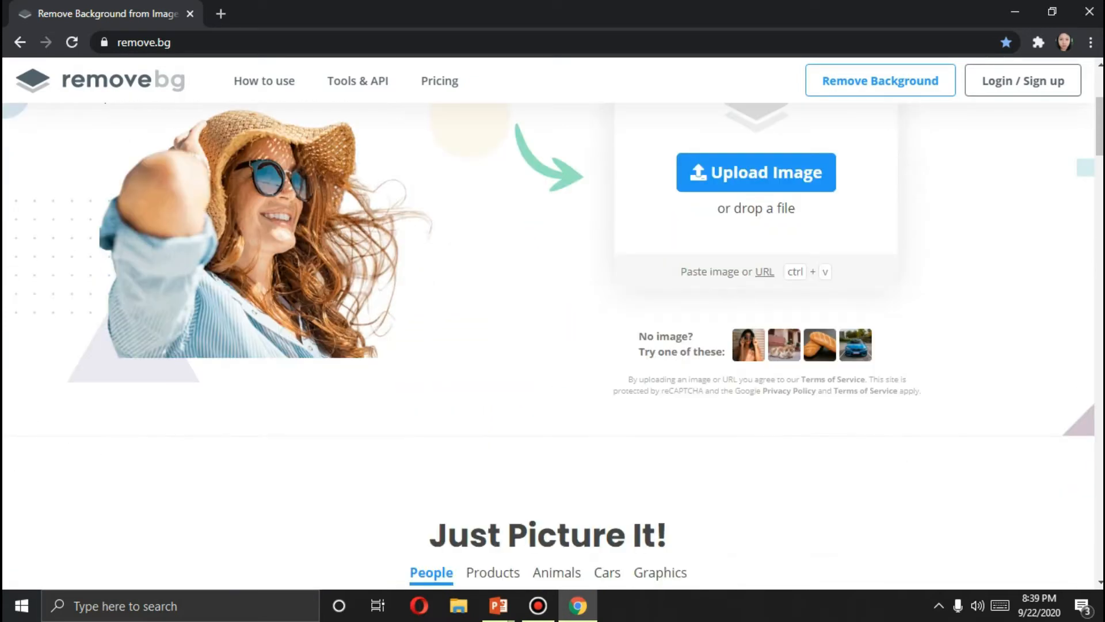
{"action": "scroll", "coordinate": [553, 323], "scroll_direction": "up", "scroll_amount": 4}
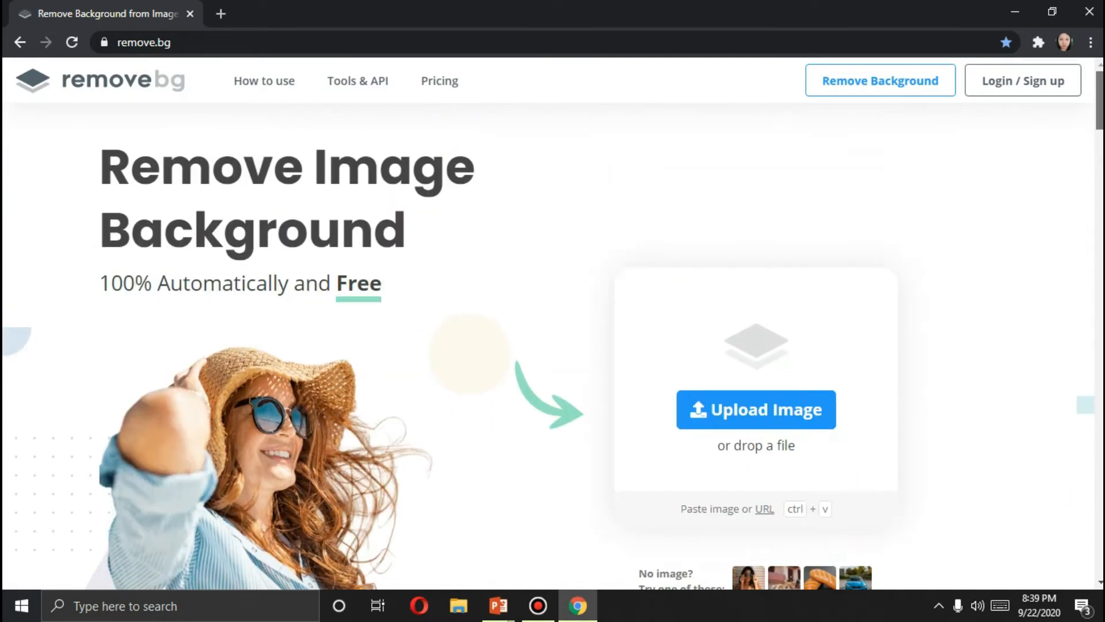
{"action": "scroll", "coordinate": [553, 322], "scroll_direction": "down", "scroll_amount": 1}
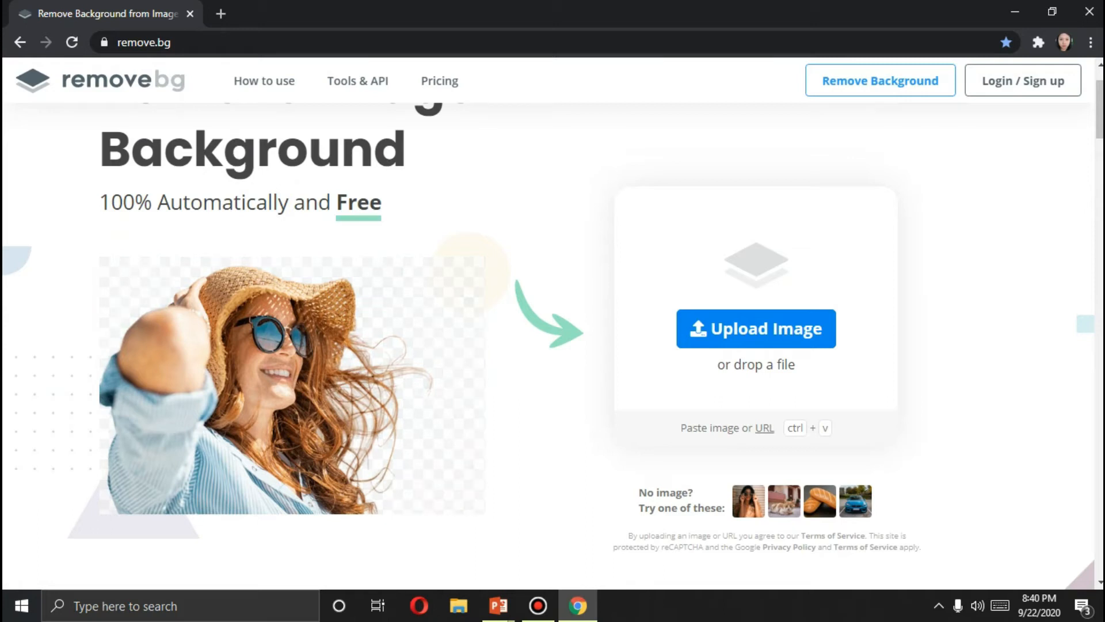
Upload the water buffalo photo from the Pics Pics folder and download its background-free preview image
{"action": "left_click", "coordinate": [756, 329]}
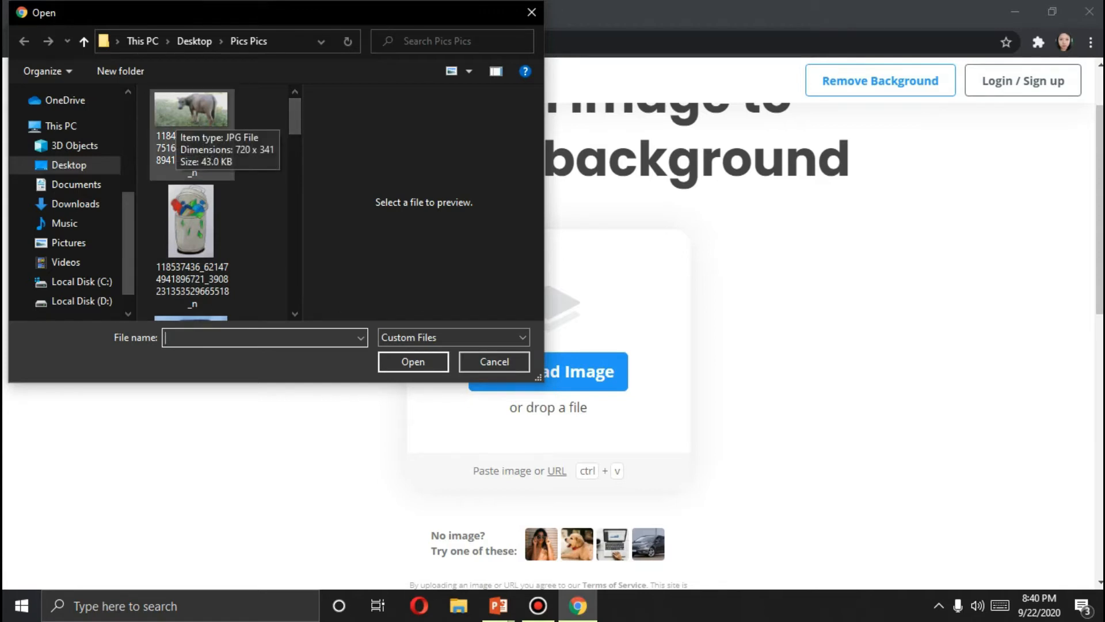
{"action": "left_click", "coordinate": [191, 132]}
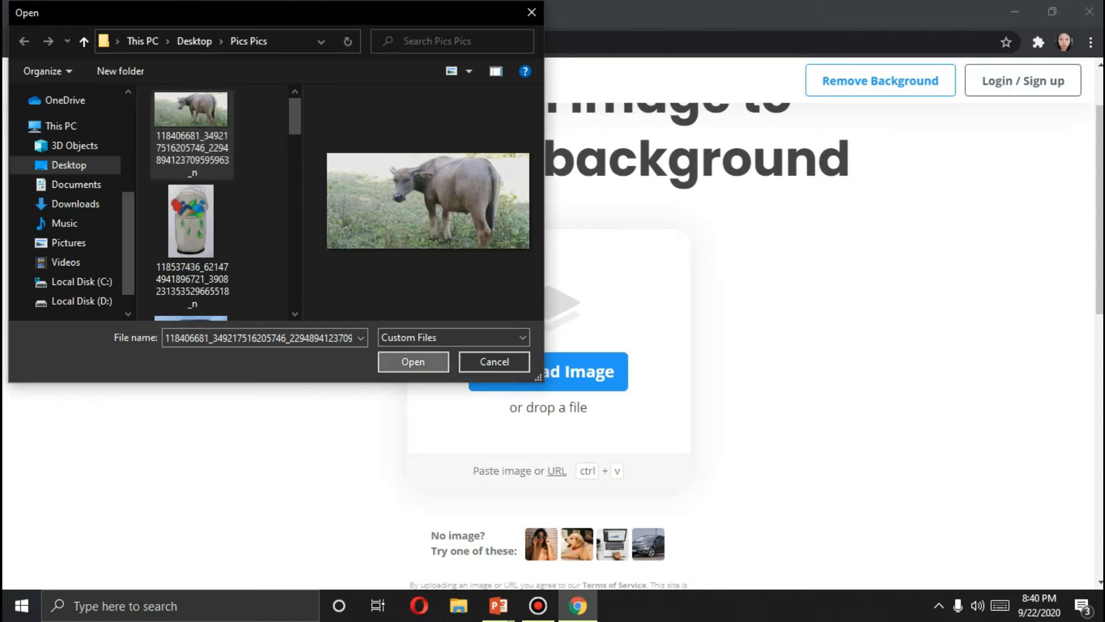
{"action": "left_click", "coordinate": [413, 362]}
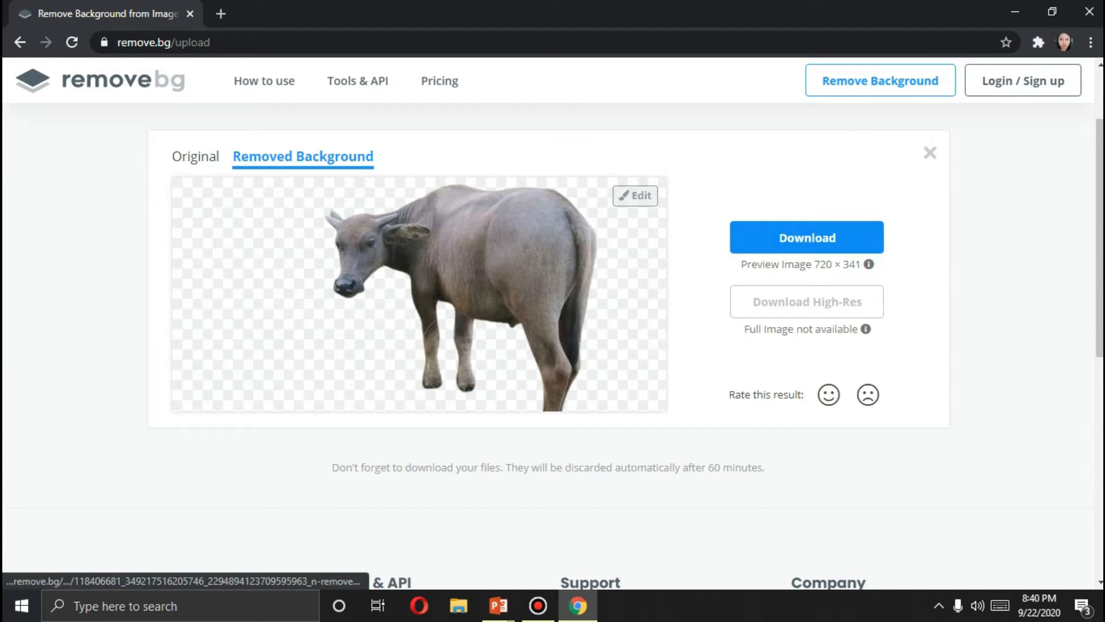
{"action": "left_click", "coordinate": [807, 238]}
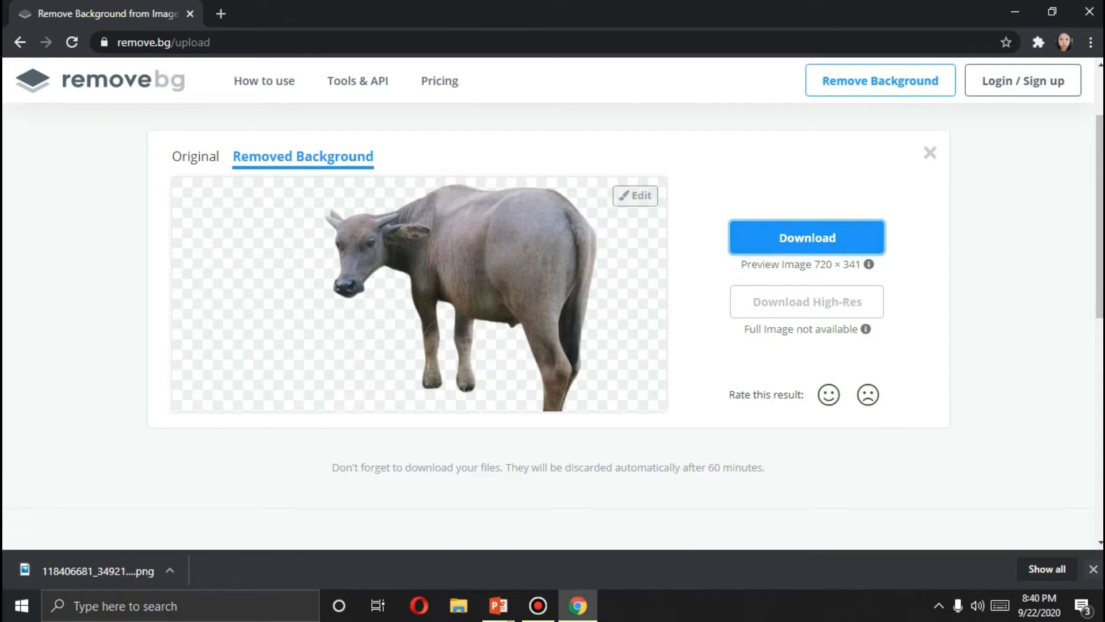
Switch to Presentation5 in PowerPoint, duplicate slide 6 and clear all pictures from the copy
{"action": "left_click", "coordinate": [498, 605]}
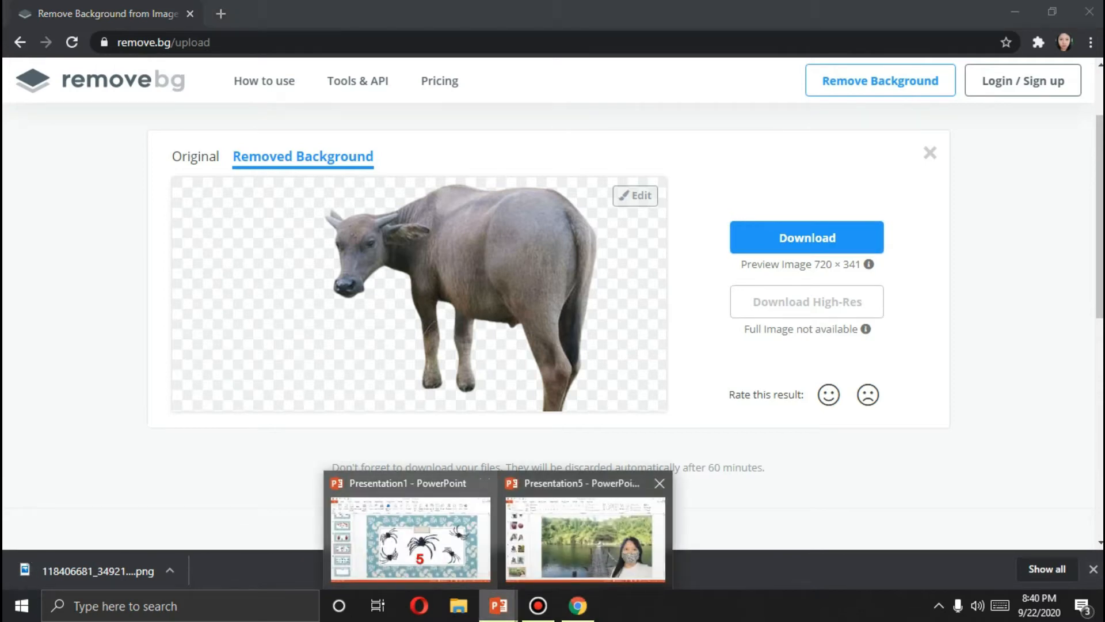
{"action": "left_click", "coordinate": [585, 539]}
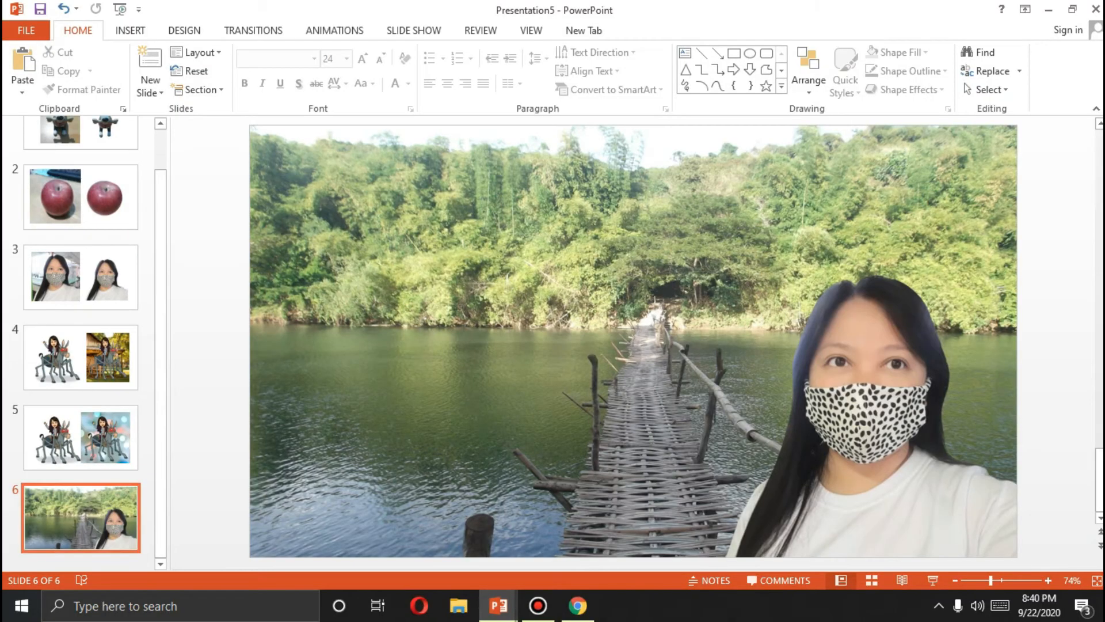
{"action": "right_click", "coordinate": [104, 529]}
{"action": "left_click", "coordinate": [133, 337]}
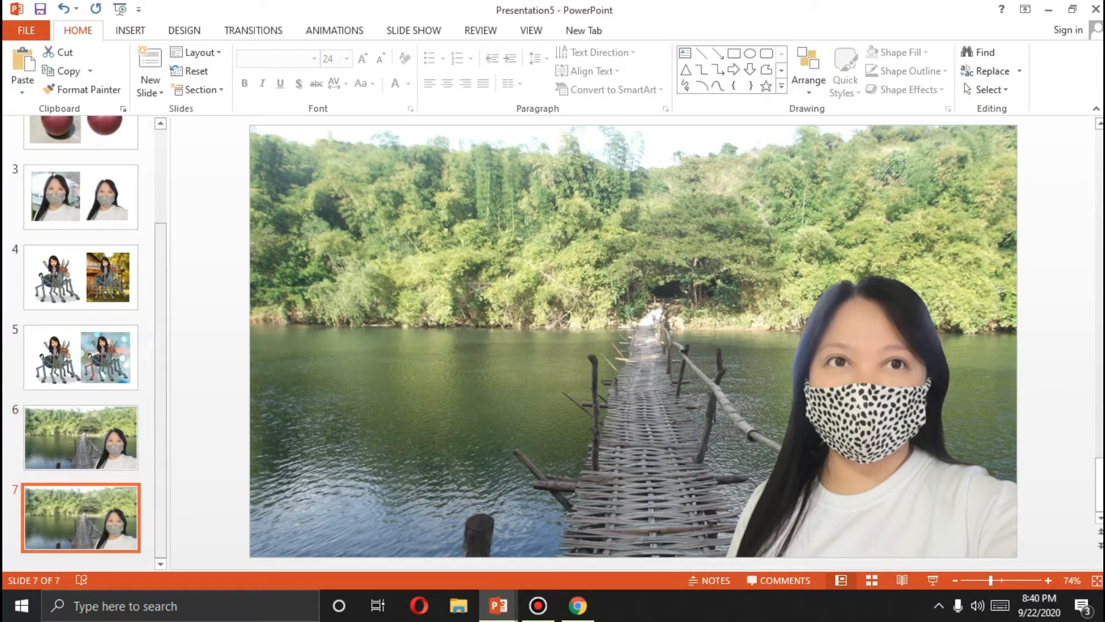
{"action": "left_click", "coordinate": [867, 406]}
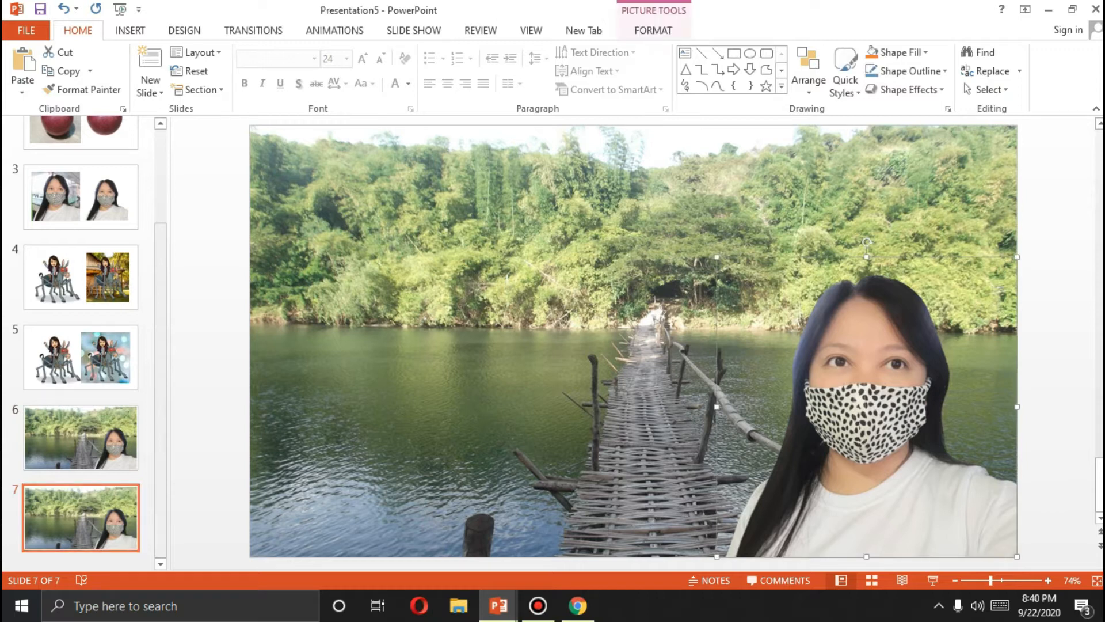
{"action": "key", "text": "Delete"}
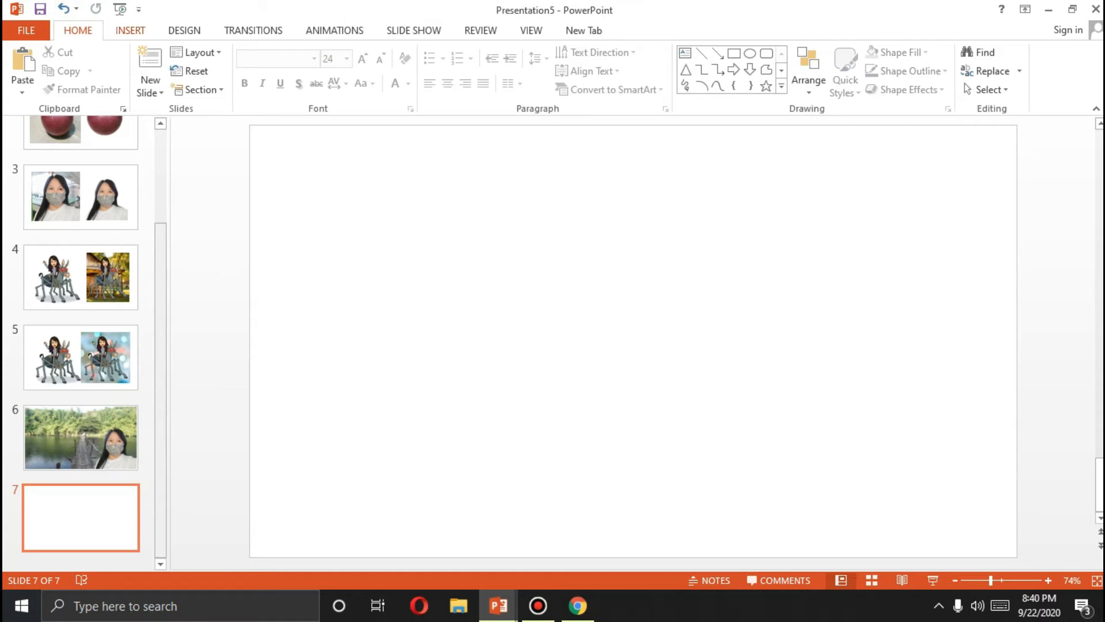
Insert the downloaded background-free water buffalo image from the Downloads folder onto the empty slide 7
{"action": "left_click", "coordinate": [130, 31]}
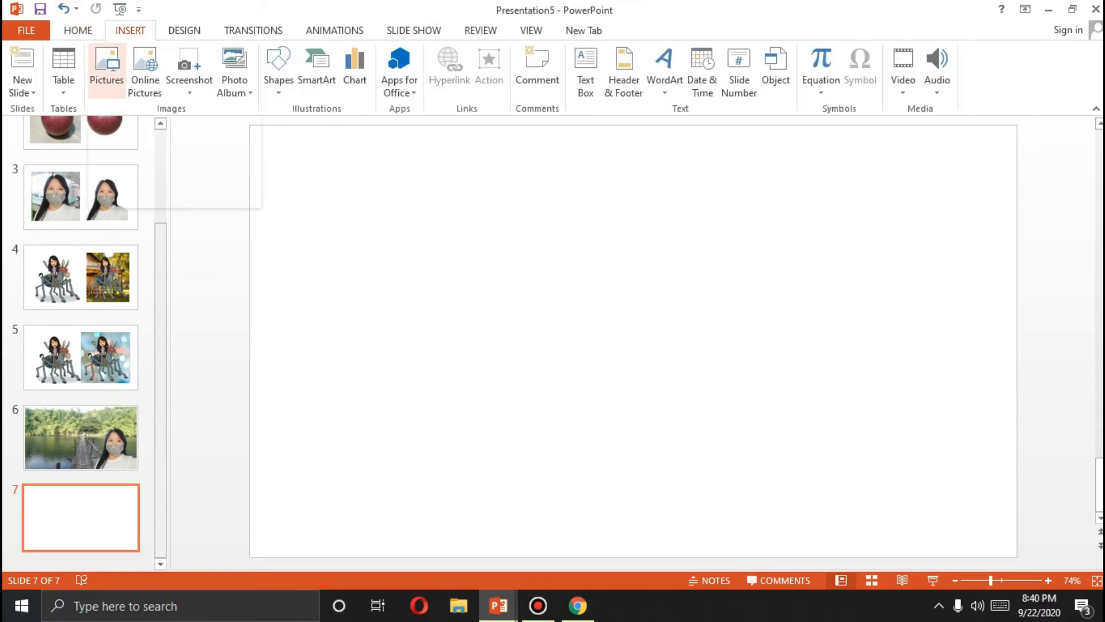
{"action": "left_click", "coordinate": [106, 69]}
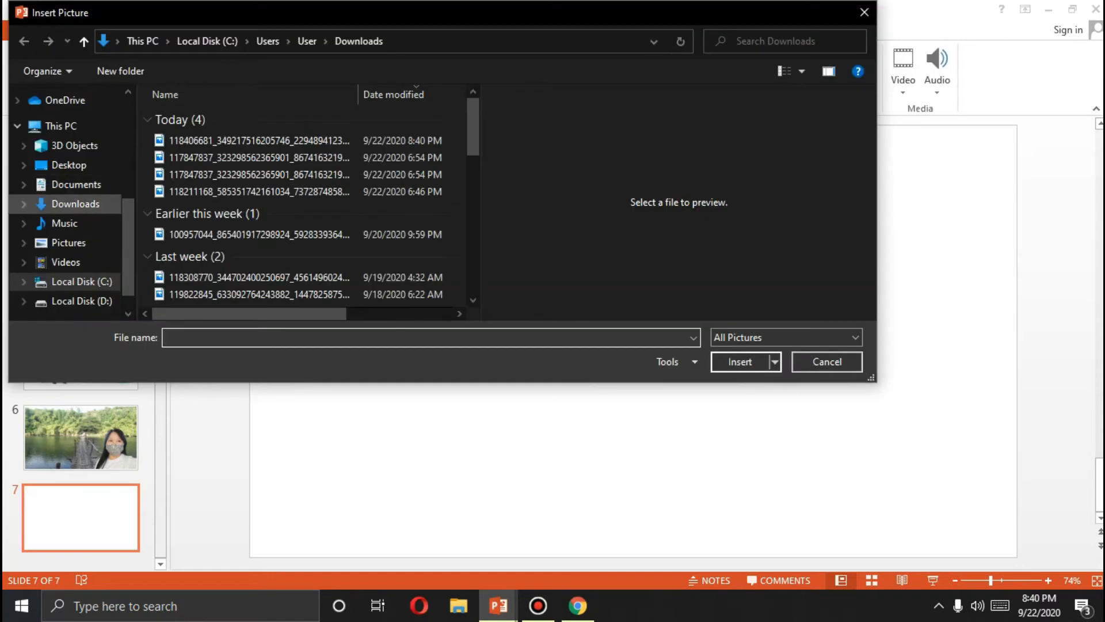
{"action": "left_click", "coordinate": [75, 204]}
{"action": "left_click", "coordinate": [180, 157]}
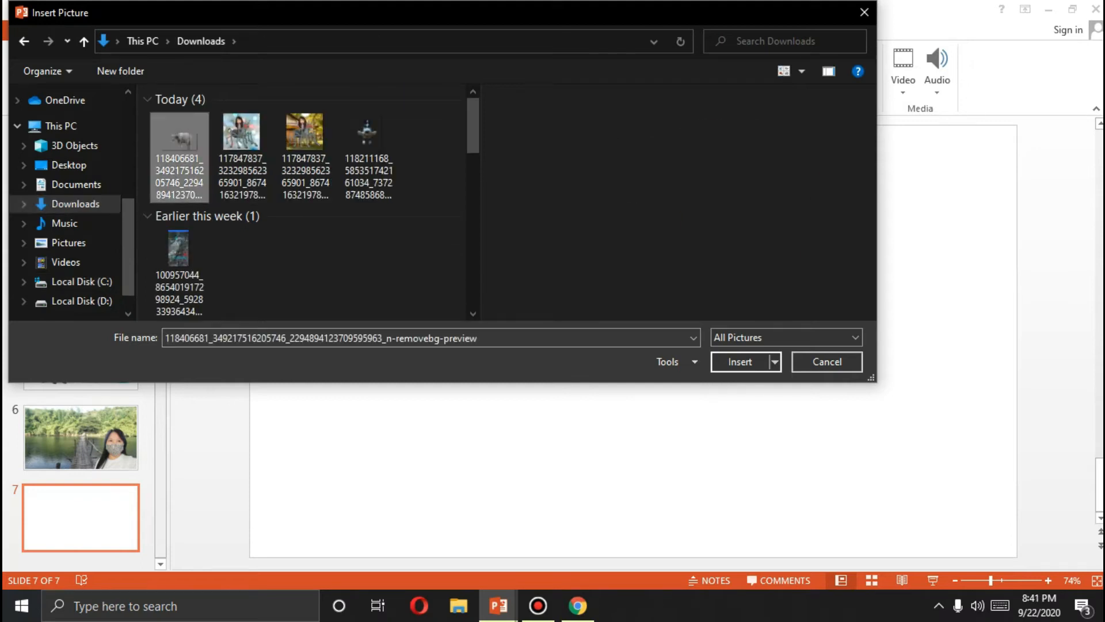
{"action": "left_click", "coordinate": [741, 362]}
Enlarge the water buffalo picture to about 6.04" high by 12.75" wide so it fills most of the slide
{"action": "left_click_drag", "start_coordinate": [685, 322], "coordinate": [448, 227]}
{"action": "left_click_drag", "start_coordinate": [615, 350], "coordinate": [917, 494]}
{"action": "left_click_drag", "start_coordinate": [714, 323], "coordinate": [833, 355]}
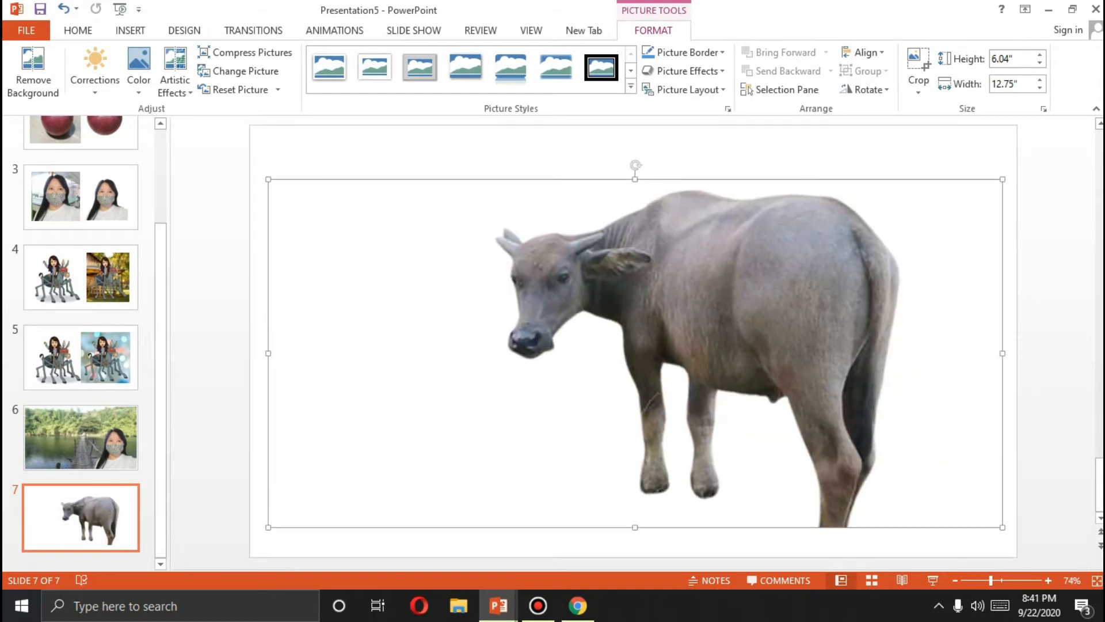
Switch back to remove.bg in Chrome, replace the buffalo result with the hand photo from Pics Pics and download its background-free preview image
{"action": "left_click", "coordinate": [578, 605]}
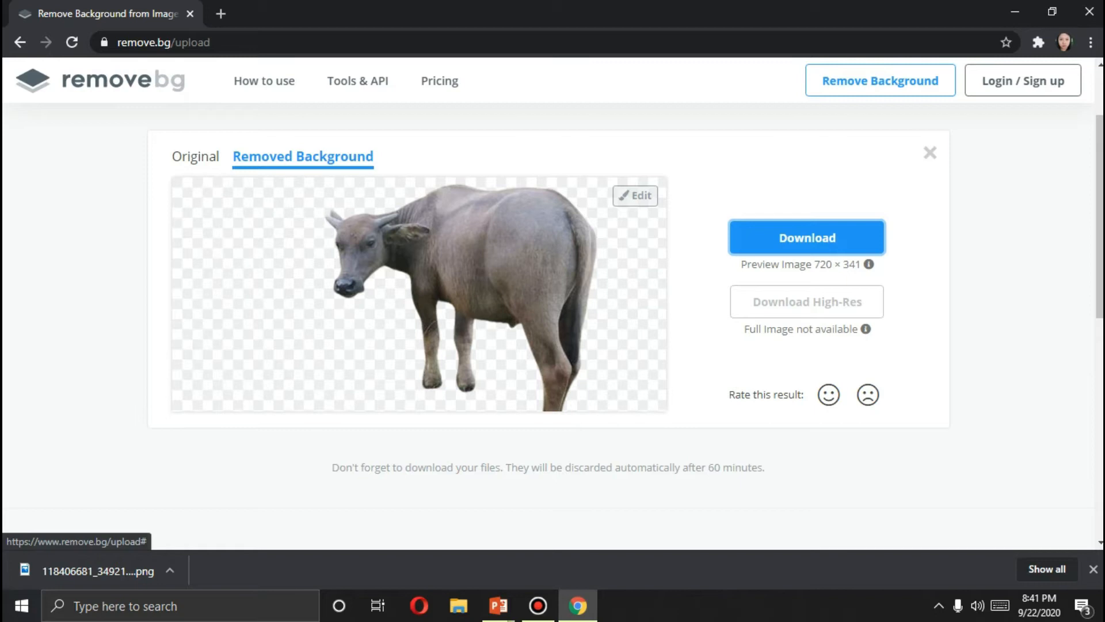
{"action": "left_click", "coordinate": [930, 152]}
{"action": "left_click", "coordinate": [548, 459]}
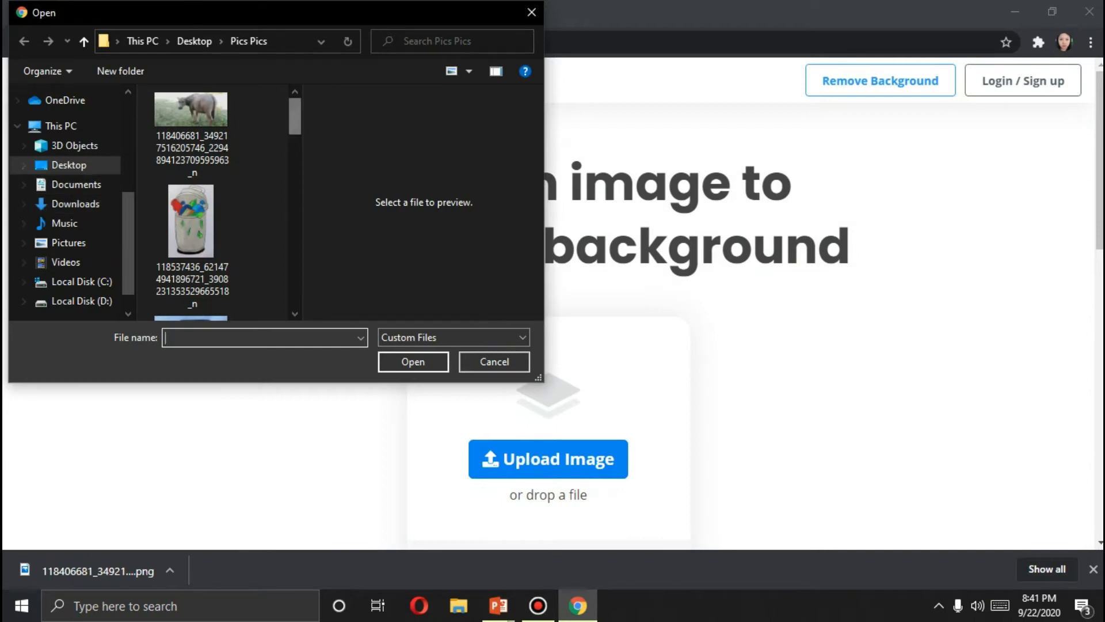
{"action": "scroll", "coordinate": [295, 115], "scroll_direction": "down", "scroll_amount": 3}
{"action": "scroll", "coordinate": [192, 201], "scroll_direction": "down", "scroll_amount": 4}
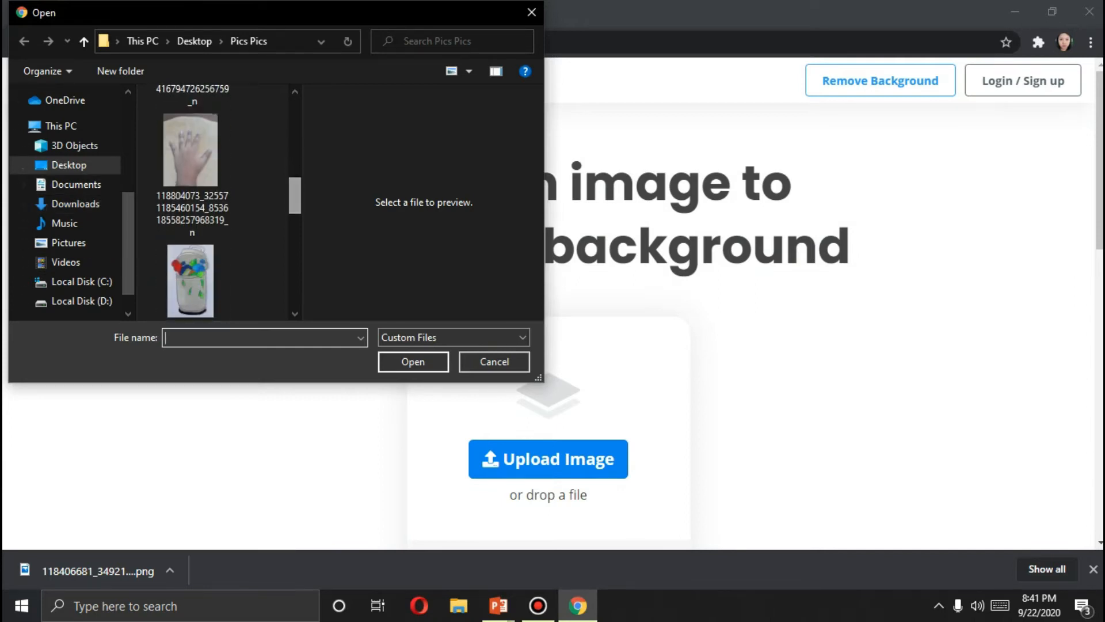
{"action": "left_click", "coordinate": [192, 172]}
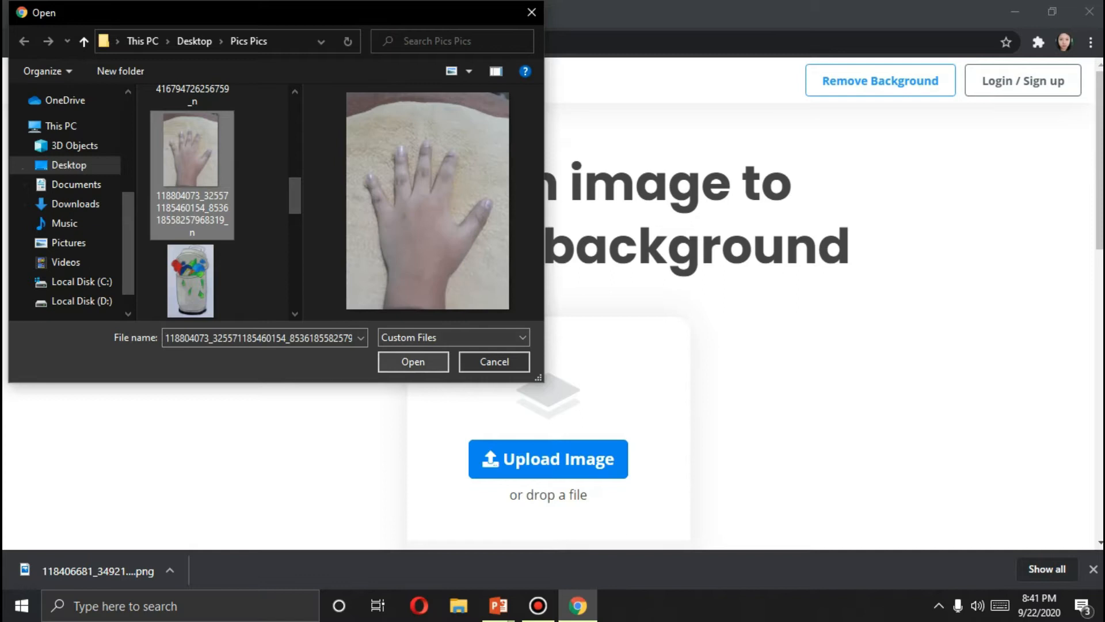
{"action": "left_click", "coordinate": [413, 361]}
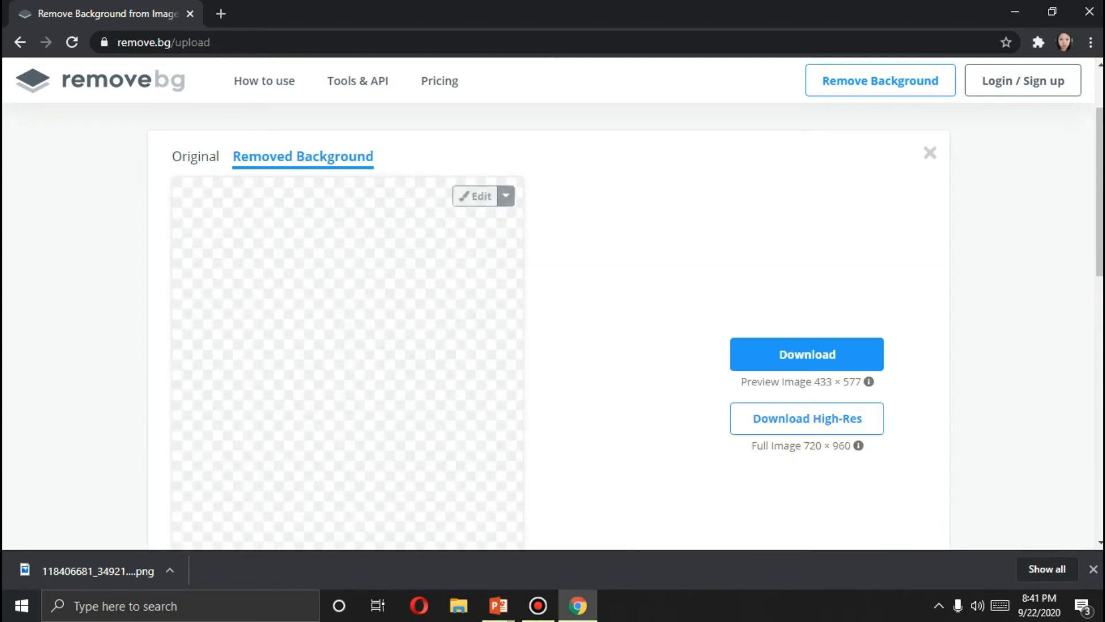
{"action": "left_click_drag", "start_coordinate": [1101, 192], "coordinate": [1100, 237]}
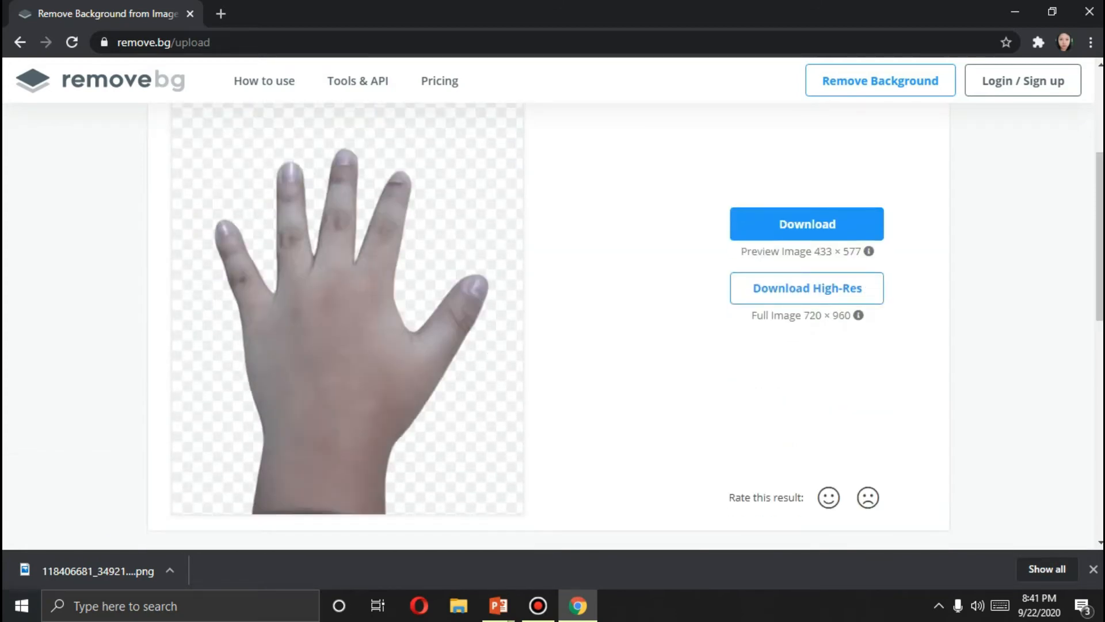
{"action": "left_click", "coordinate": [807, 224]}
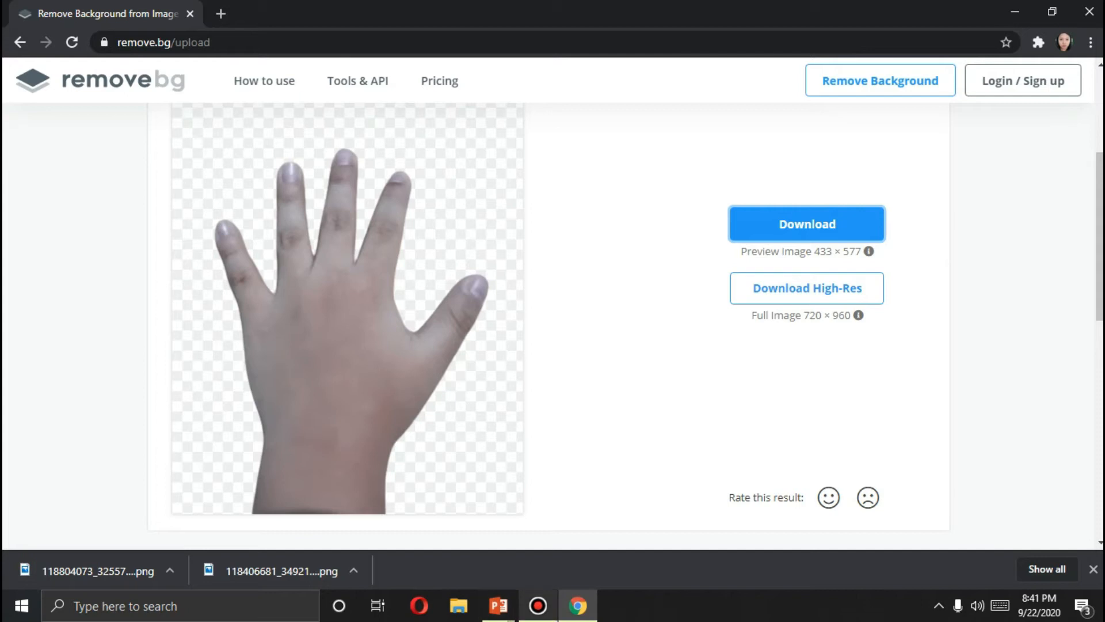
{"action": "mouse_move", "coordinate": [578, 606]}
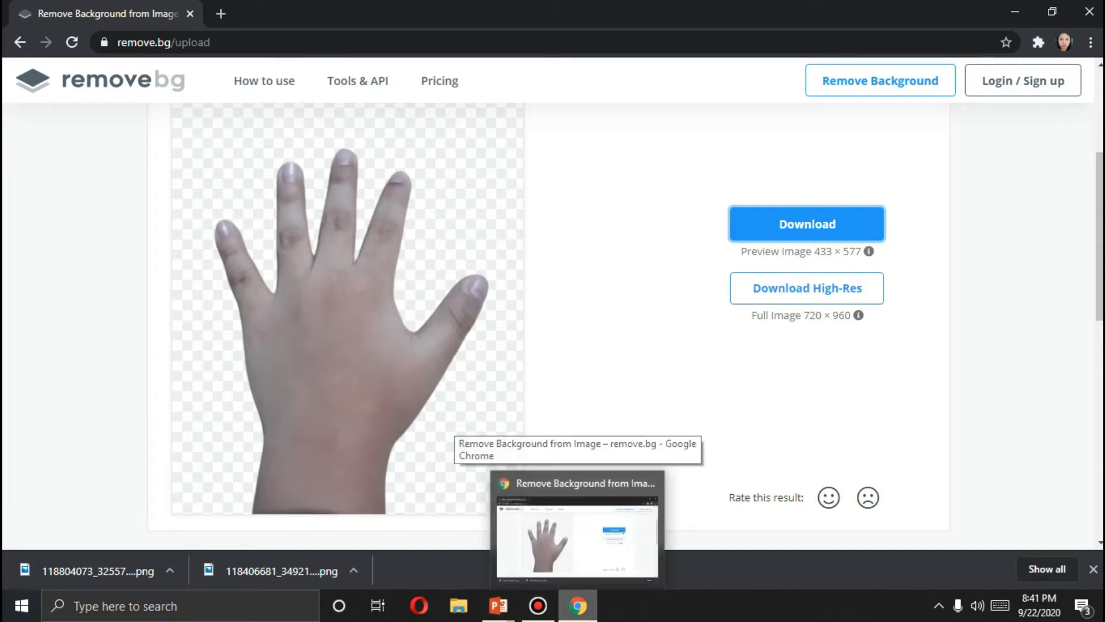
{"action": "left_click", "coordinate": [578, 605]}
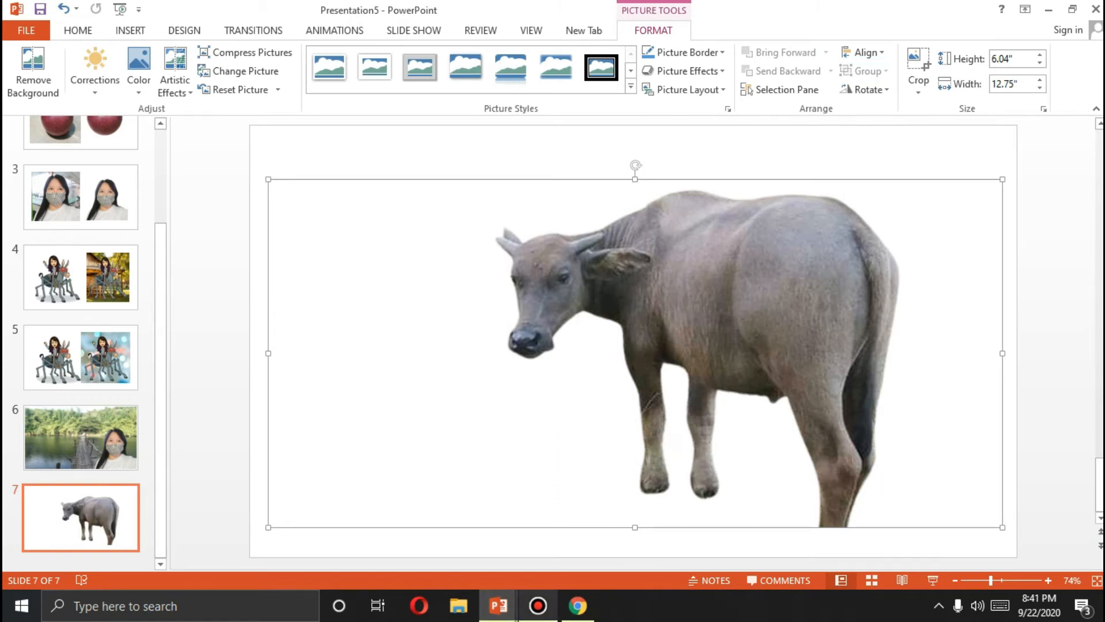
{"action": "mouse_move", "coordinate": [498, 606]}
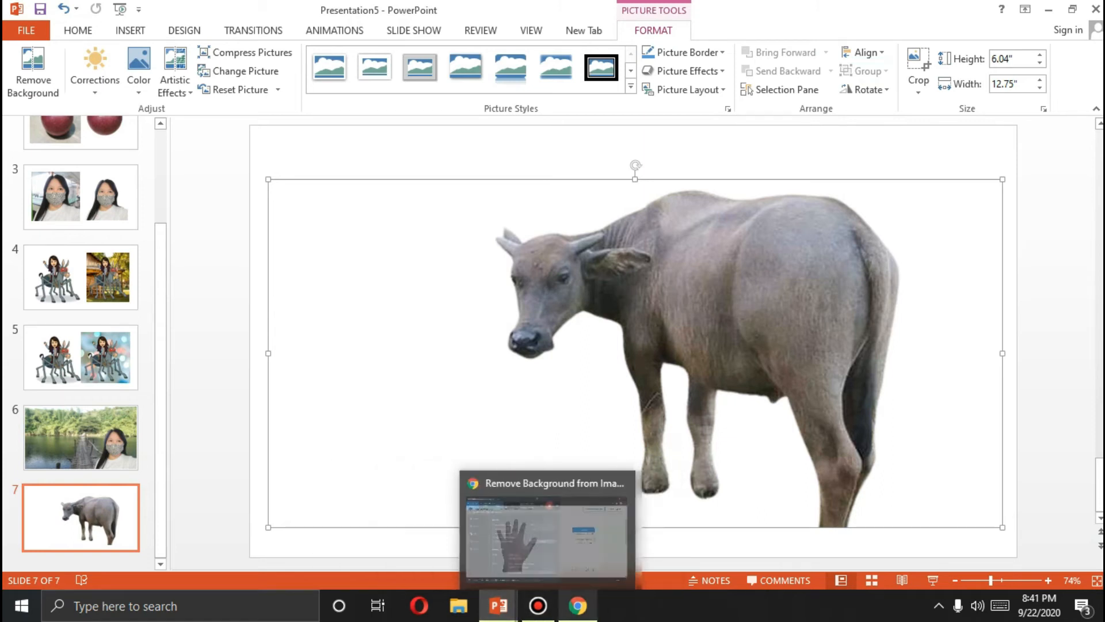
{"action": "left_click", "coordinate": [578, 606]}
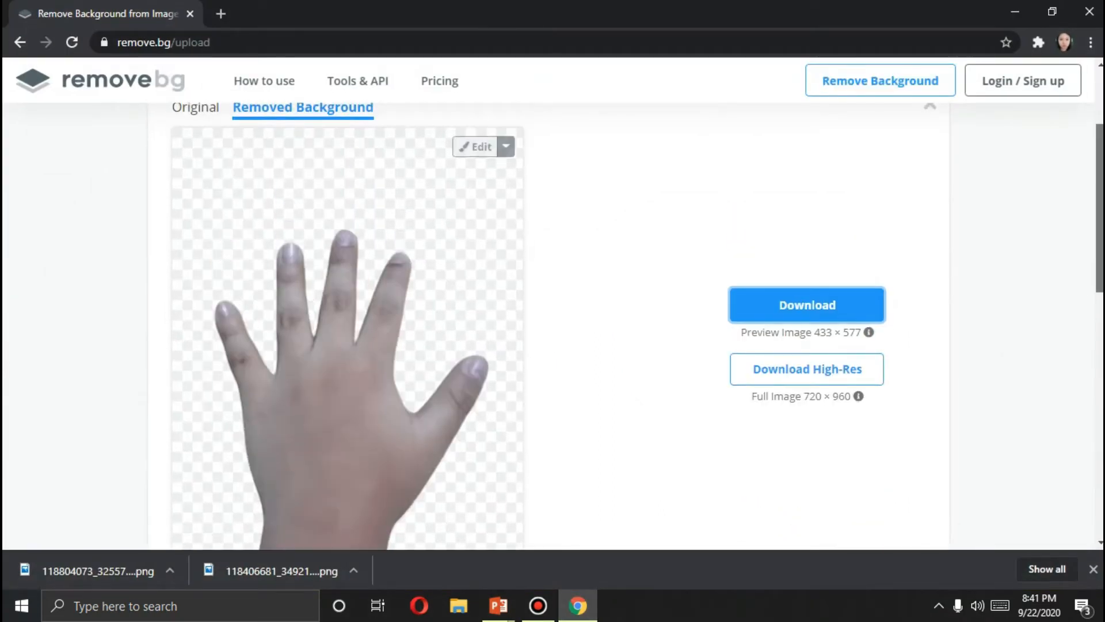
Close the hand result and try to remove the background from the rice plant drawing in the Pics Pics folder
{"action": "scroll", "coordinate": [552, 322], "scroll_direction": "up", "scroll_amount": 2}
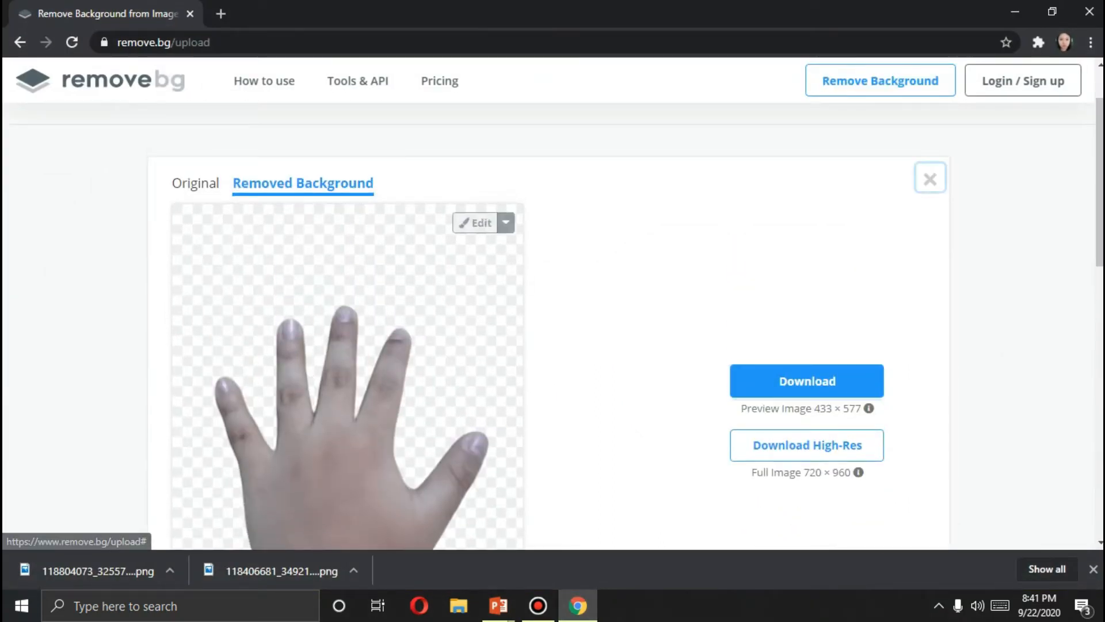
{"action": "left_click", "coordinate": [930, 179]}
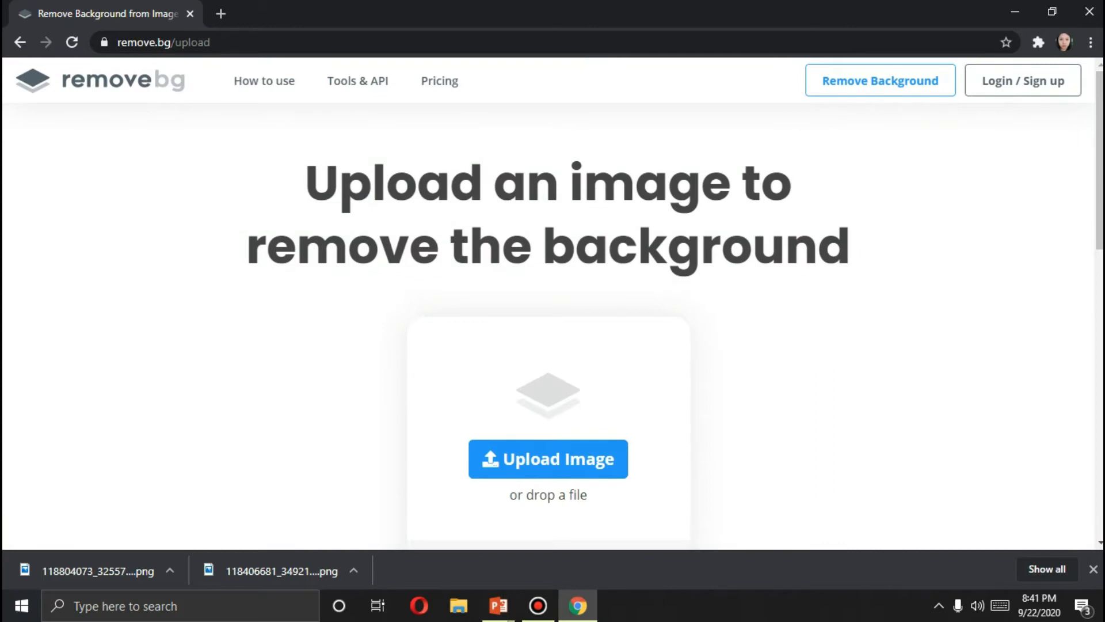
{"action": "left_click", "coordinate": [548, 459]}
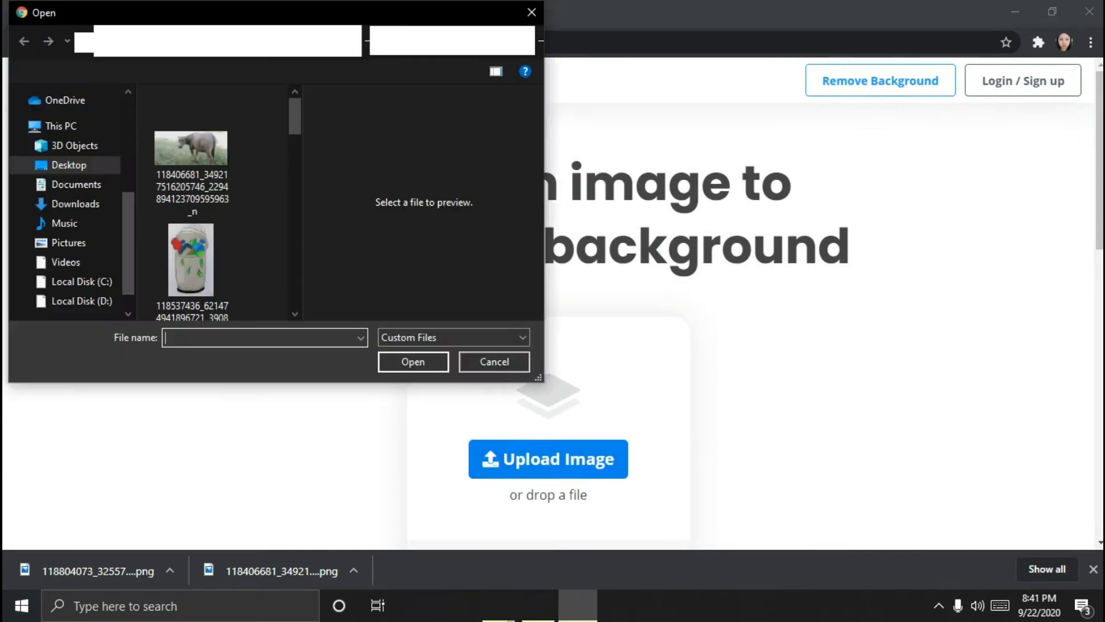
{"action": "scroll", "coordinate": [220, 202], "scroll_direction": "down", "scroll_amount": 4}
{"action": "left_click_drag", "start_coordinate": [295, 154], "coordinate": [295, 162]}
{"action": "left_click", "coordinate": [192, 242]}
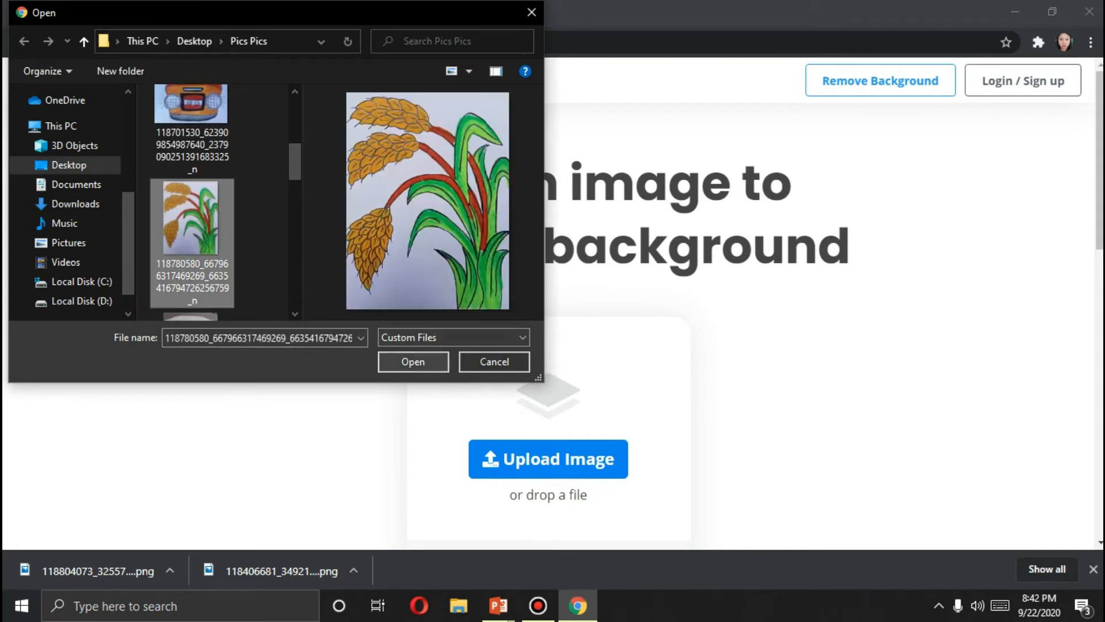
{"action": "left_click", "coordinate": [412, 362]}
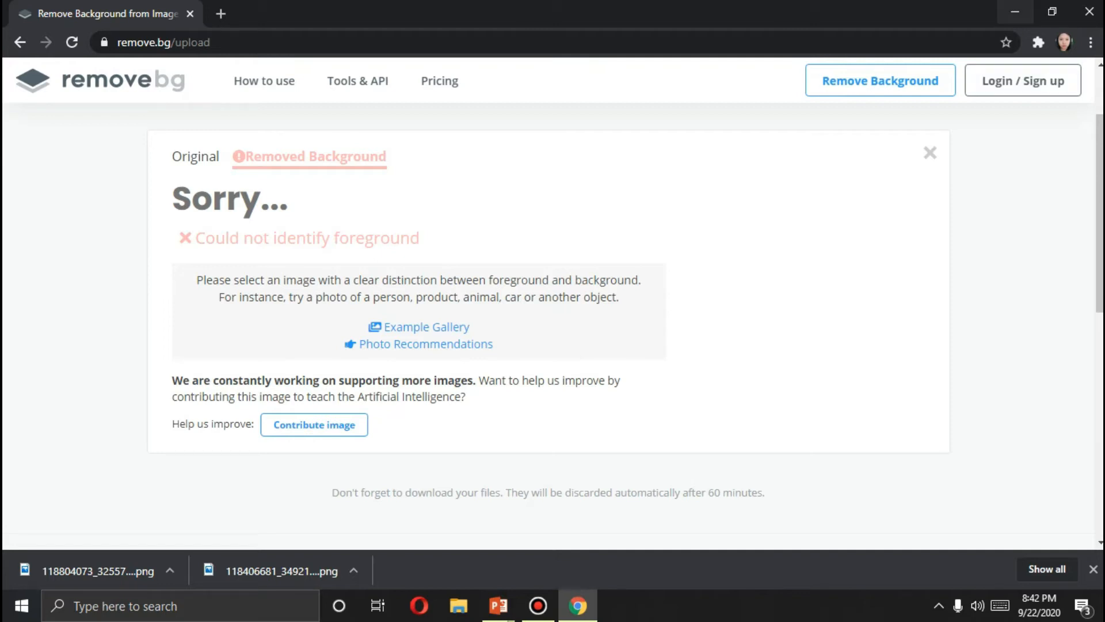
Minimize the Chrome and PowerPoint windows to show the desktop
{"action": "left_click", "coordinate": [1015, 11]}
{"action": "left_click", "coordinate": [1048, 9]}
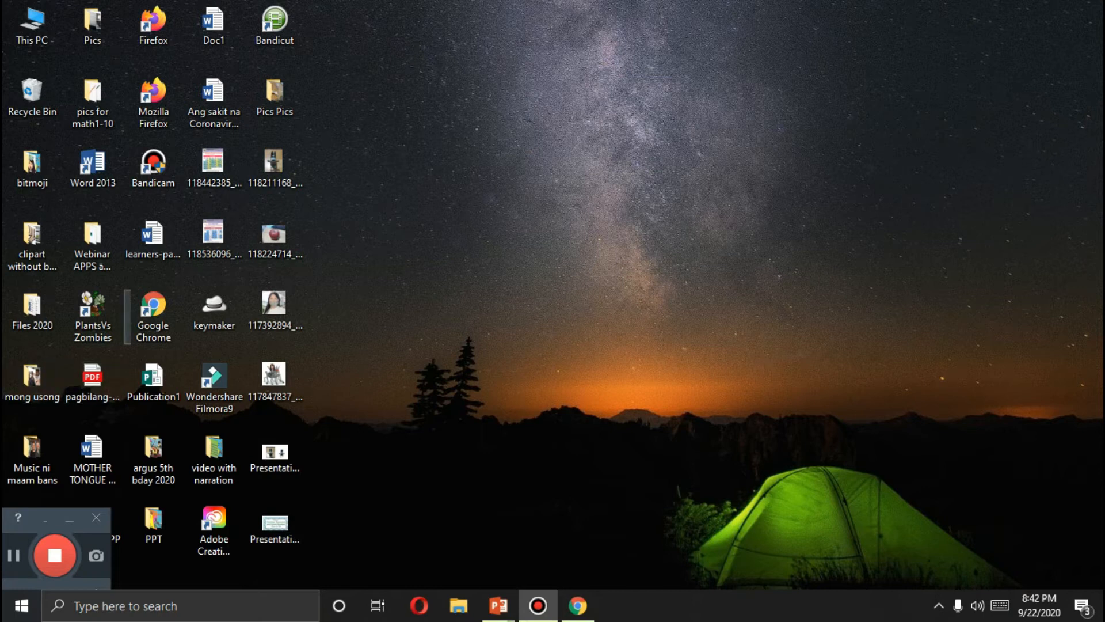
Open the rice plant drawing from the Pics Pics desktop folder in Paint 3D
{"action": "double_click", "coordinate": [274, 92]}
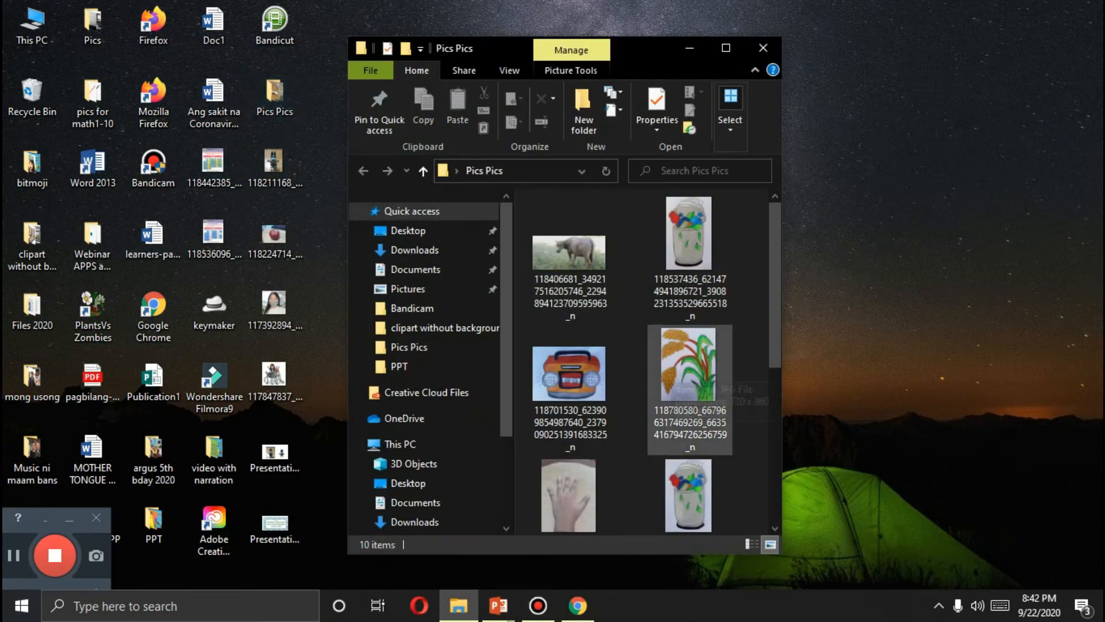
{"action": "right_click", "coordinate": [669, 398]}
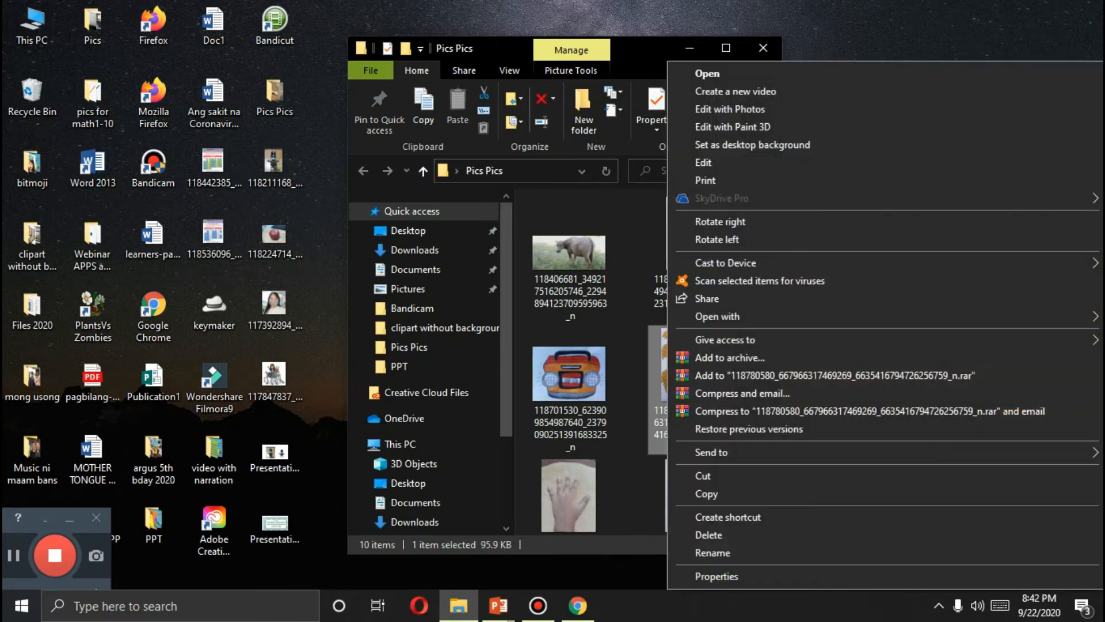
{"action": "left_click", "coordinate": [733, 127]}
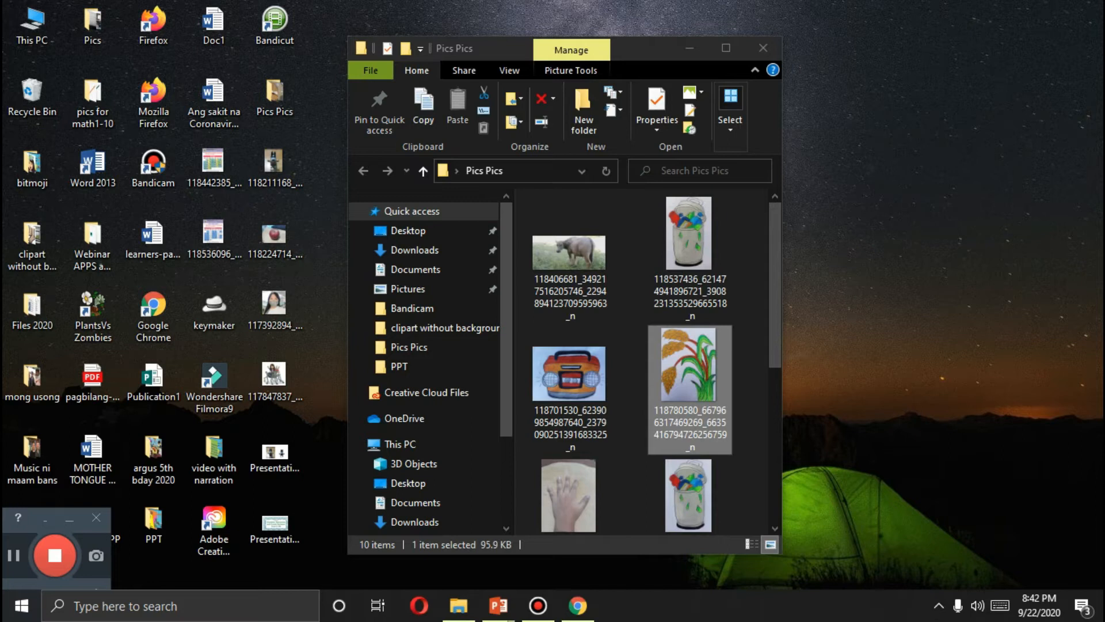
{"action": "right_click", "coordinate": [669, 398]}
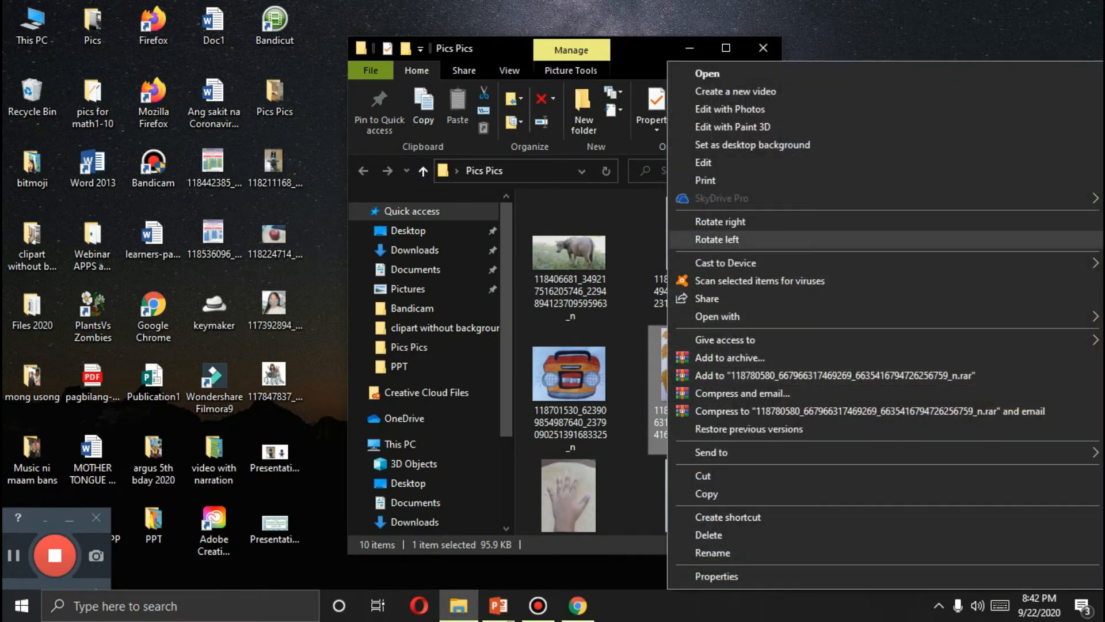
{"action": "mouse_move", "coordinate": [717, 316]}
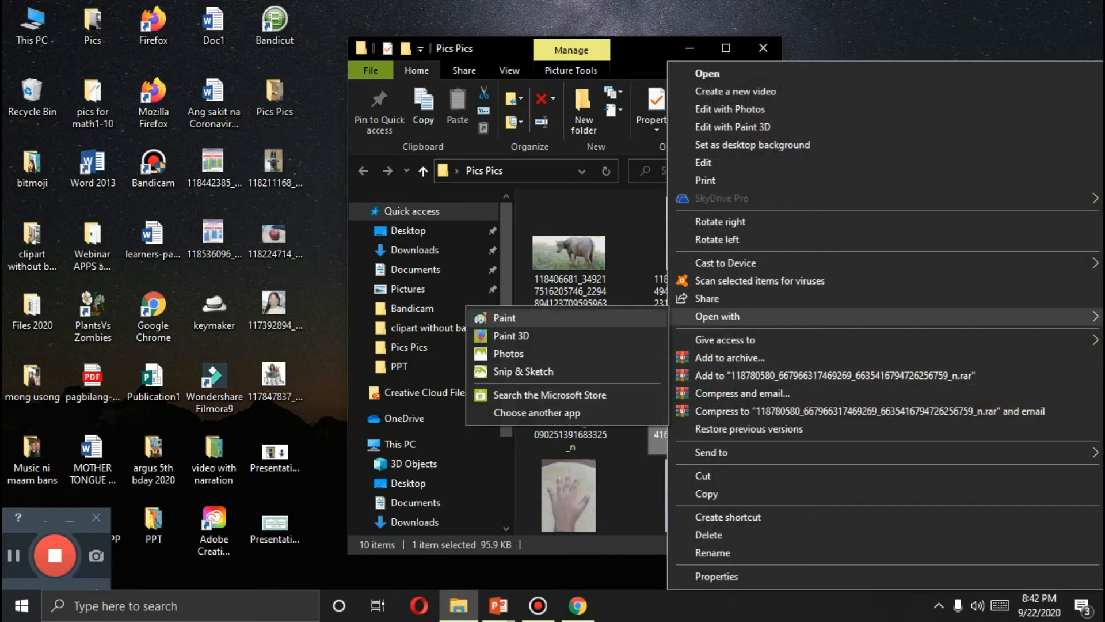
{"action": "left_click", "coordinate": [511, 335]}
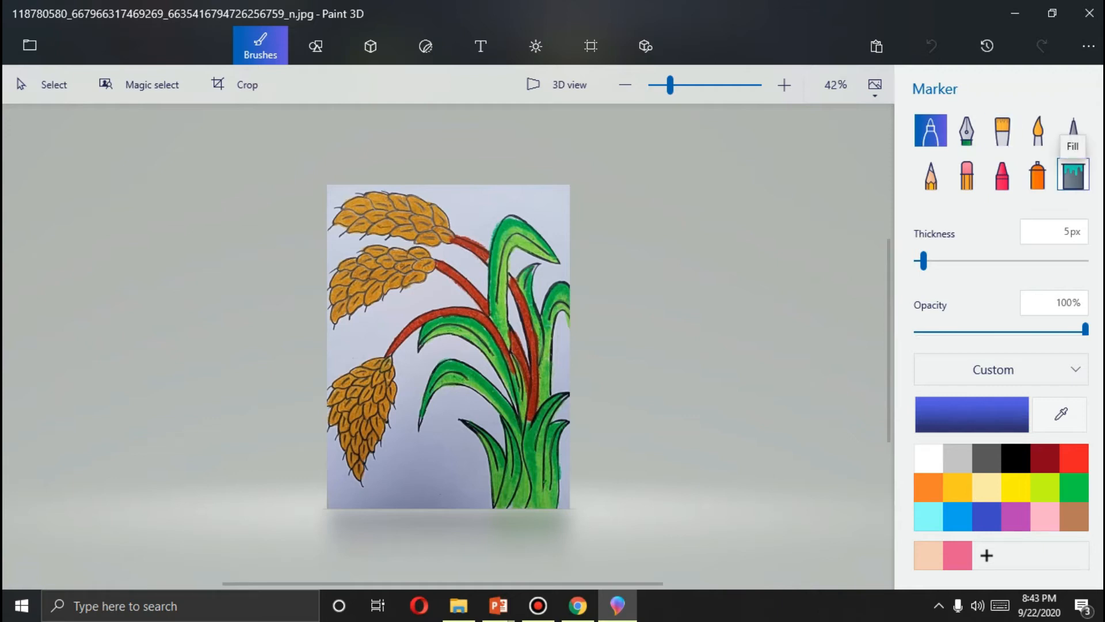
Fill every background area around and between the rice plant's leaves and stalks with solid pinkish purple and save the picture
{"action": "left_click", "coordinate": [1073, 175]}
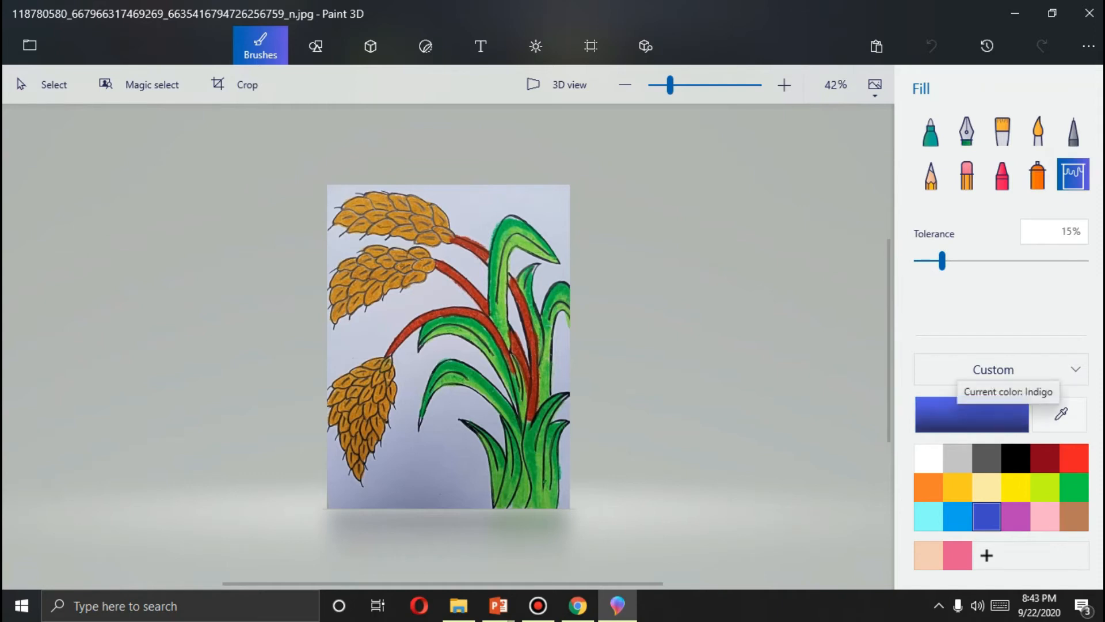
{"action": "left_click", "coordinate": [1016, 516]}
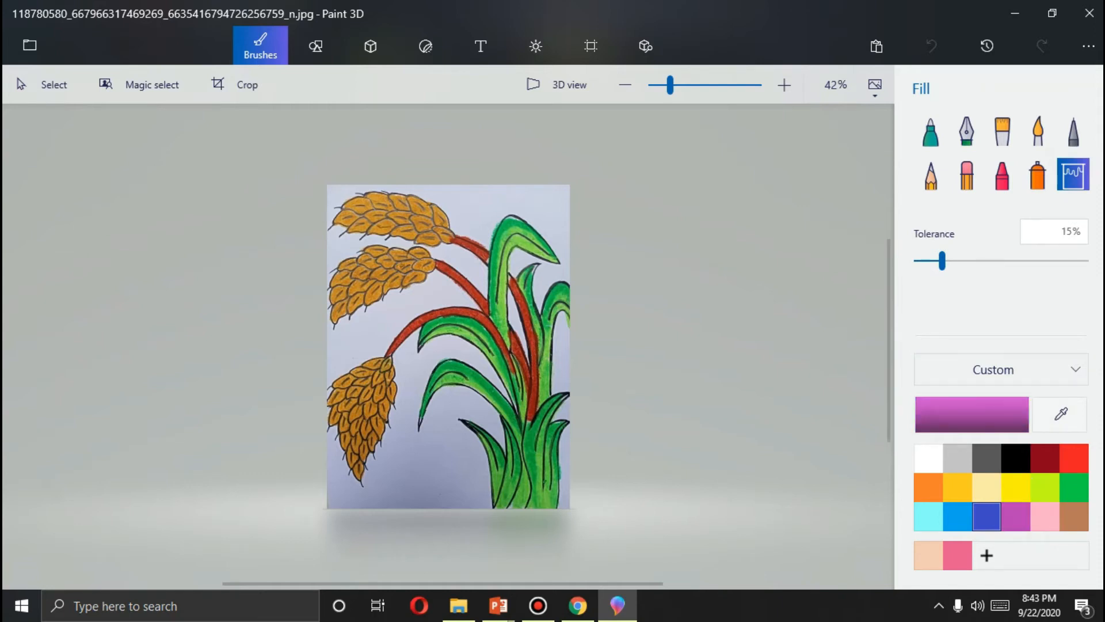
{"action": "left_click", "coordinate": [473, 211]}
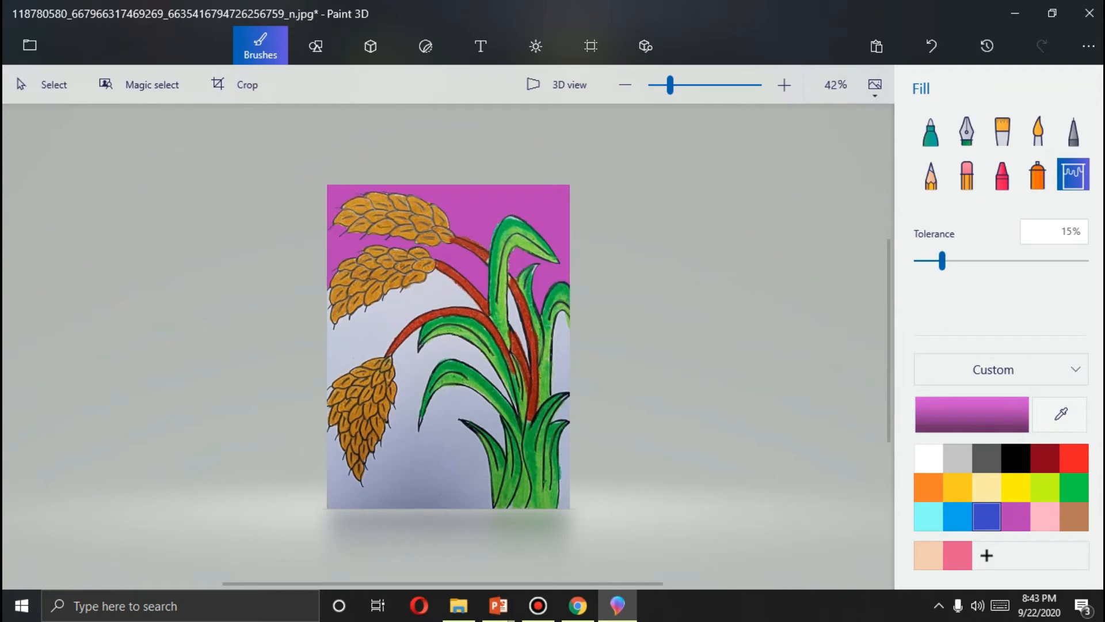
{"action": "left_click", "coordinate": [418, 296]}
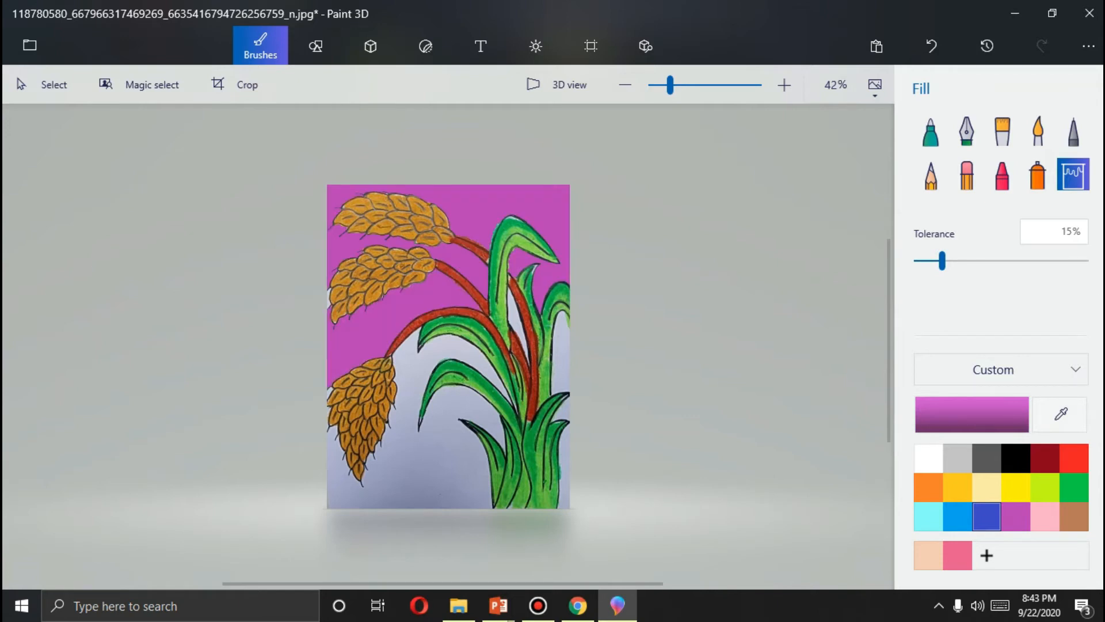
{"action": "left_click", "coordinate": [422, 443]}
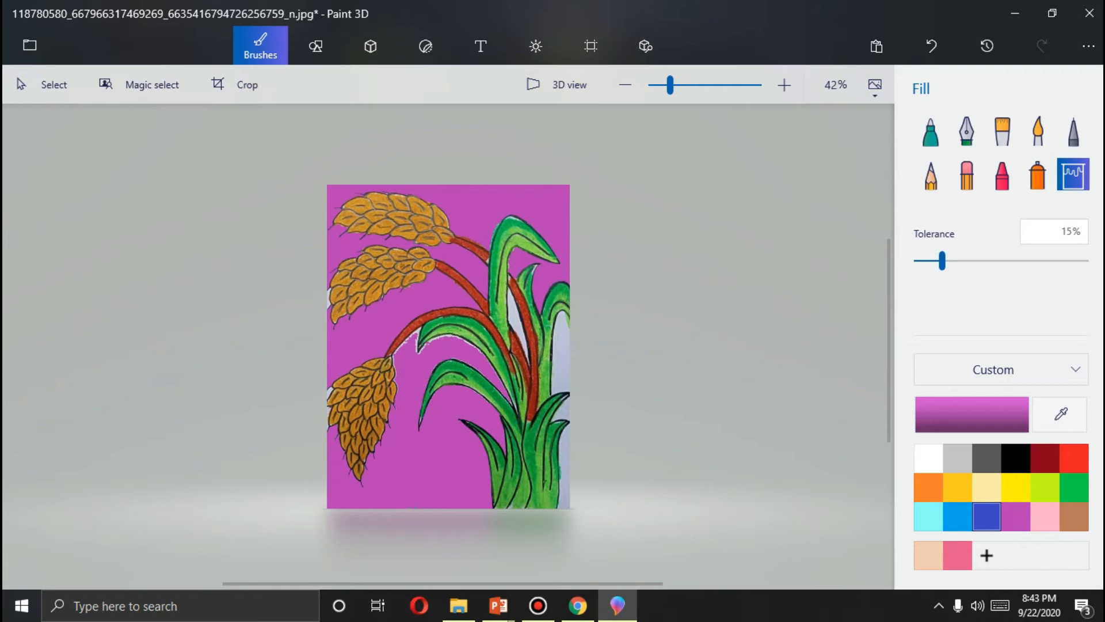
{"action": "left_click", "coordinate": [561, 359]}
{"action": "left_click", "coordinate": [565, 472]}
{"action": "left_click", "coordinate": [563, 410]}
{"action": "left_click", "coordinate": [516, 320]}
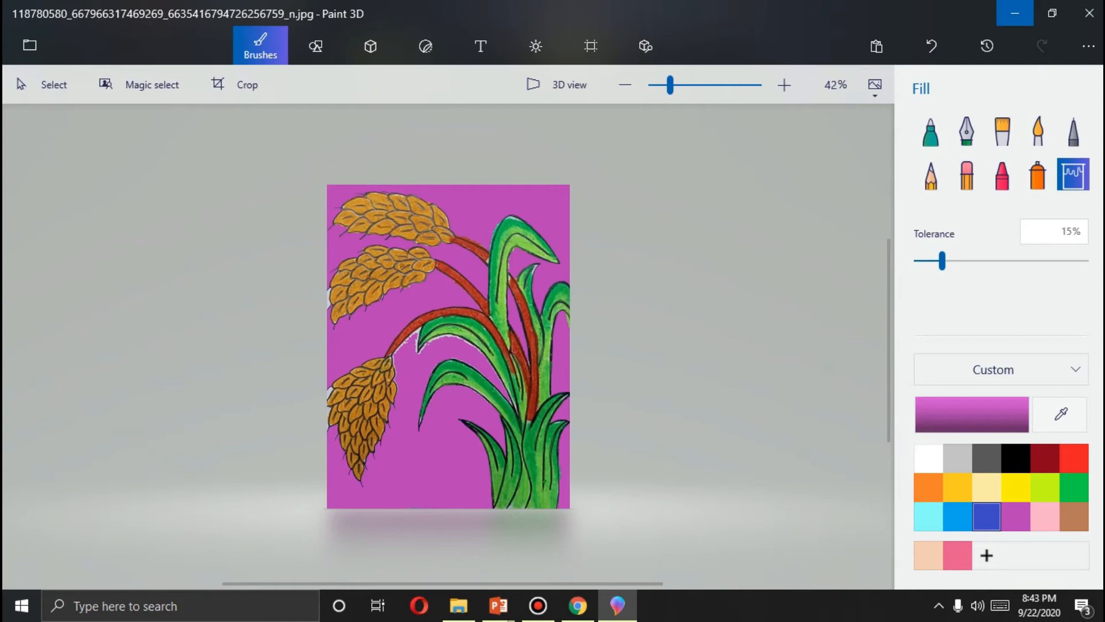
Switch to remove.bg in Chrome, replace the rejected image with the recoloured rice plant from Pics Pics and download its background-free preview image
{"action": "left_click", "coordinate": [1015, 13]}
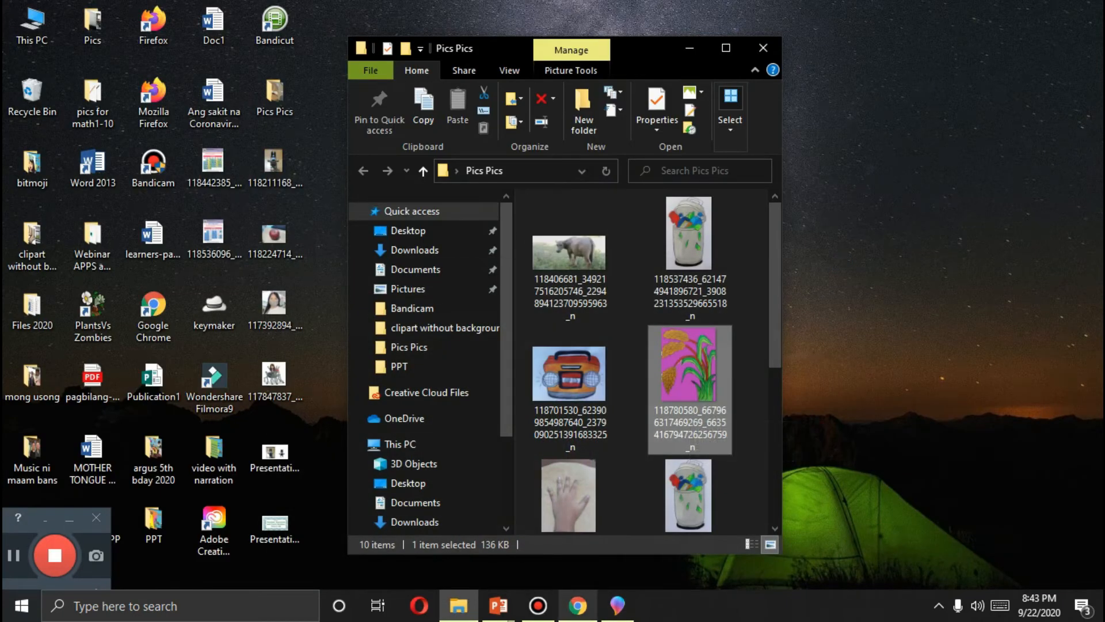
{"action": "left_click", "coordinate": [578, 605]}
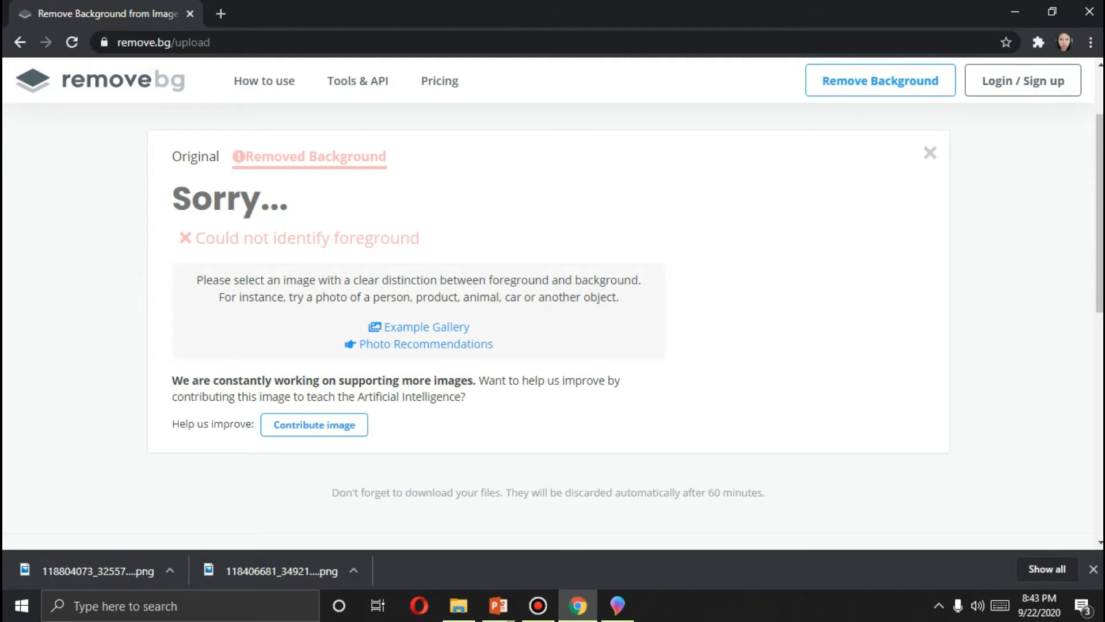
{"action": "left_click", "coordinate": [931, 152]}
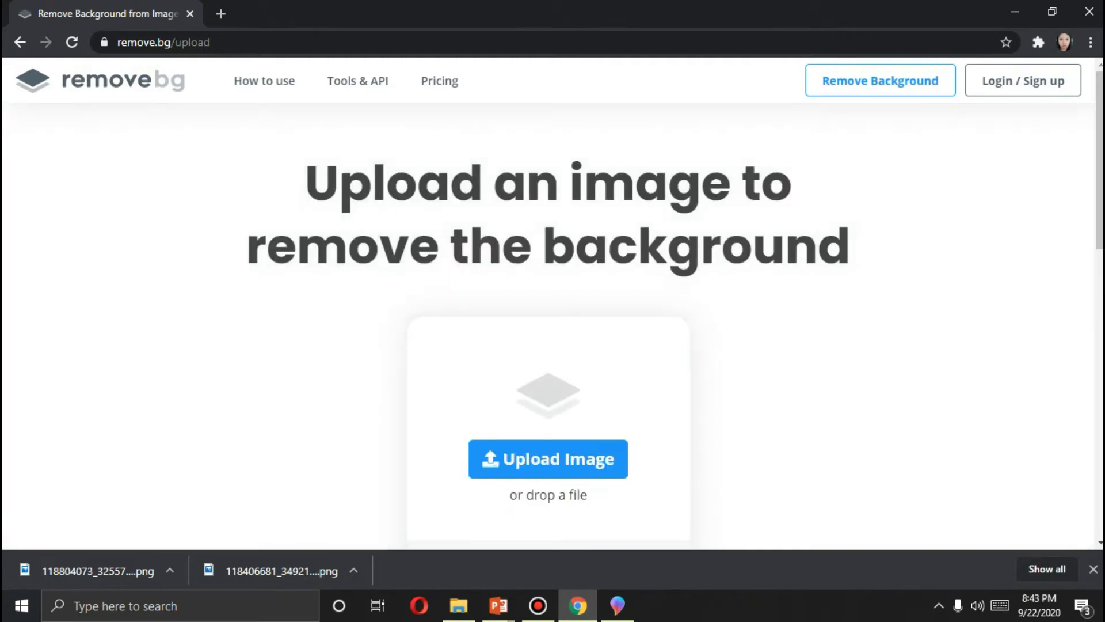
{"action": "left_click", "coordinate": [548, 458]}
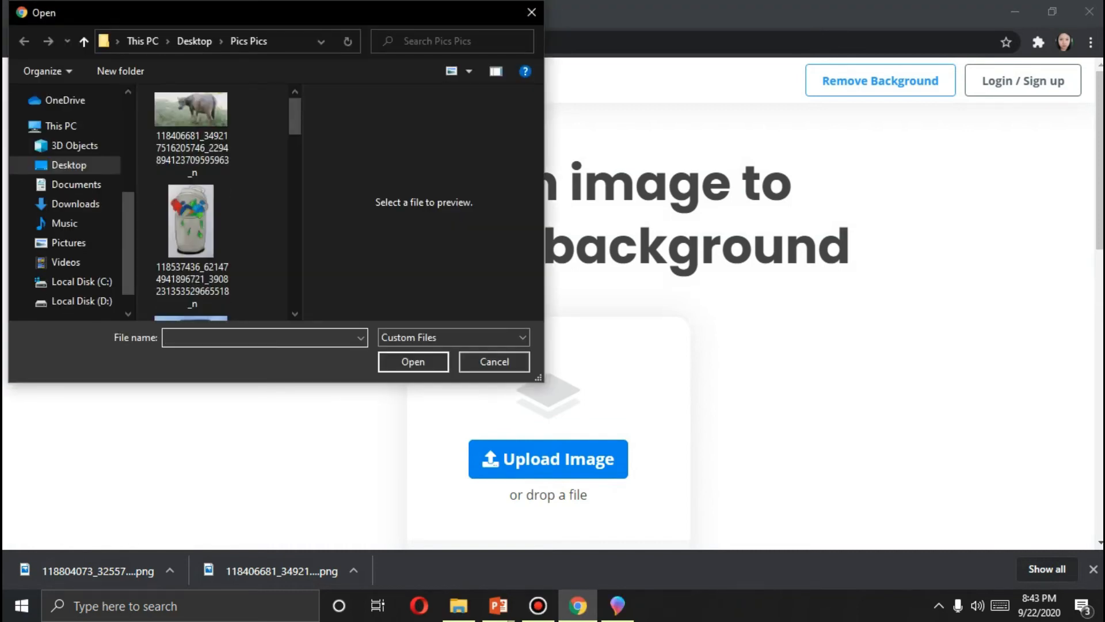
{"action": "scroll", "coordinate": [192, 259], "scroll_direction": "down", "scroll_amount": 3}
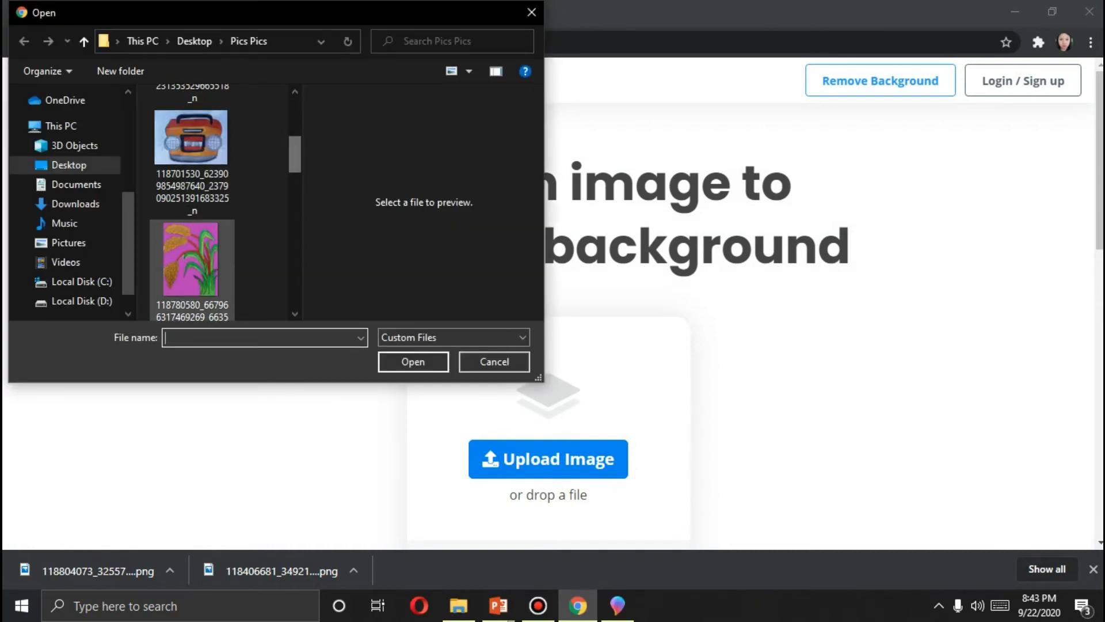
{"action": "left_click", "coordinate": [209, 274]}
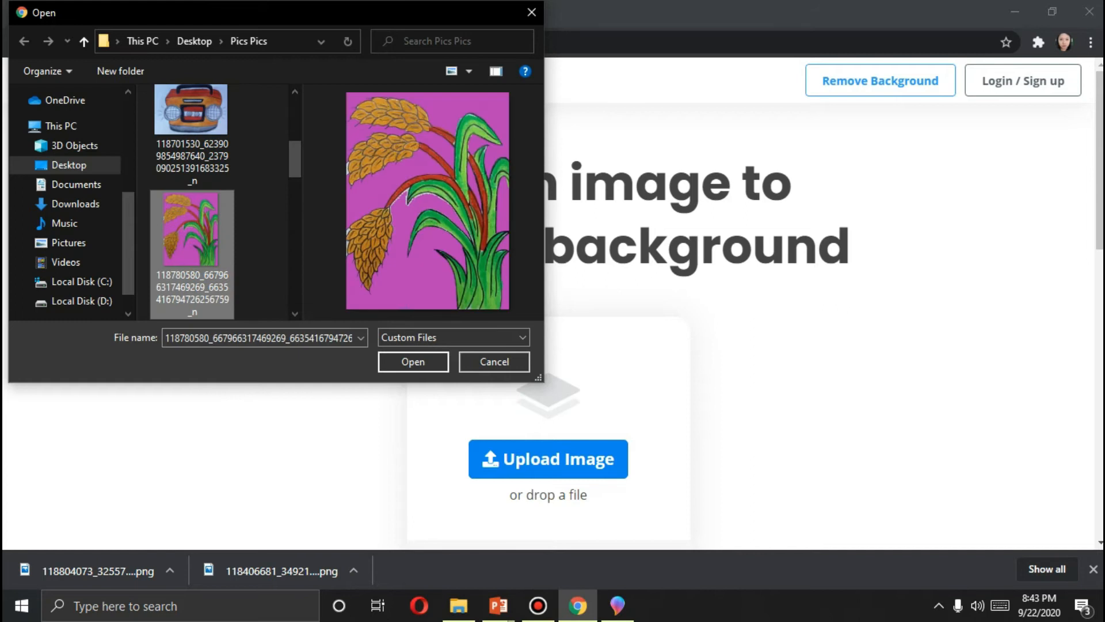
{"action": "left_click", "coordinate": [413, 361]}
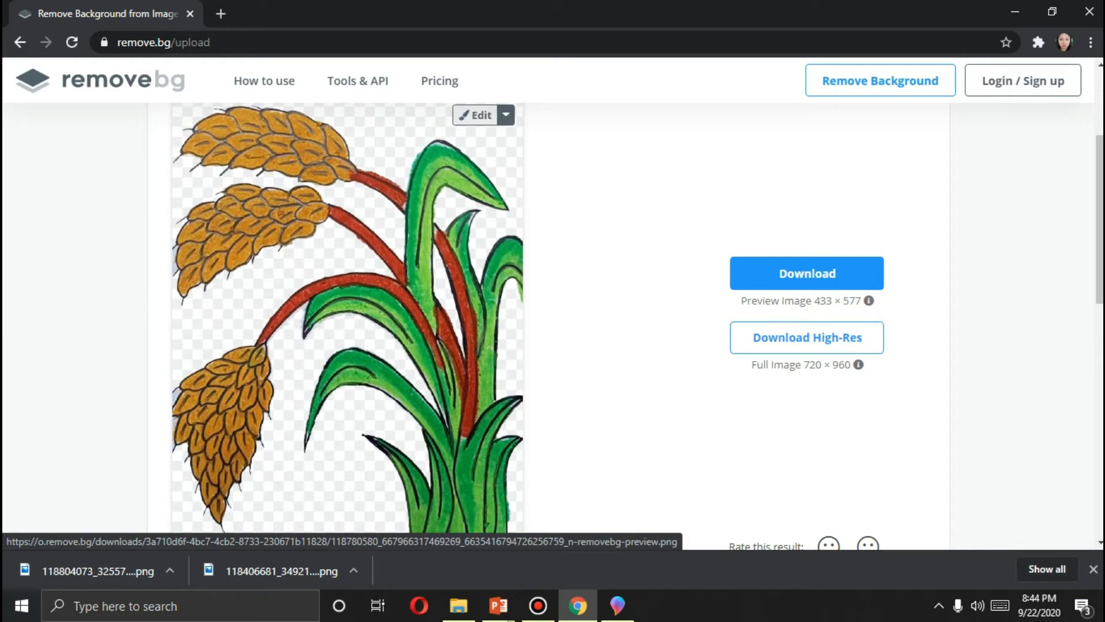
{"action": "left_click", "coordinate": [807, 274]}
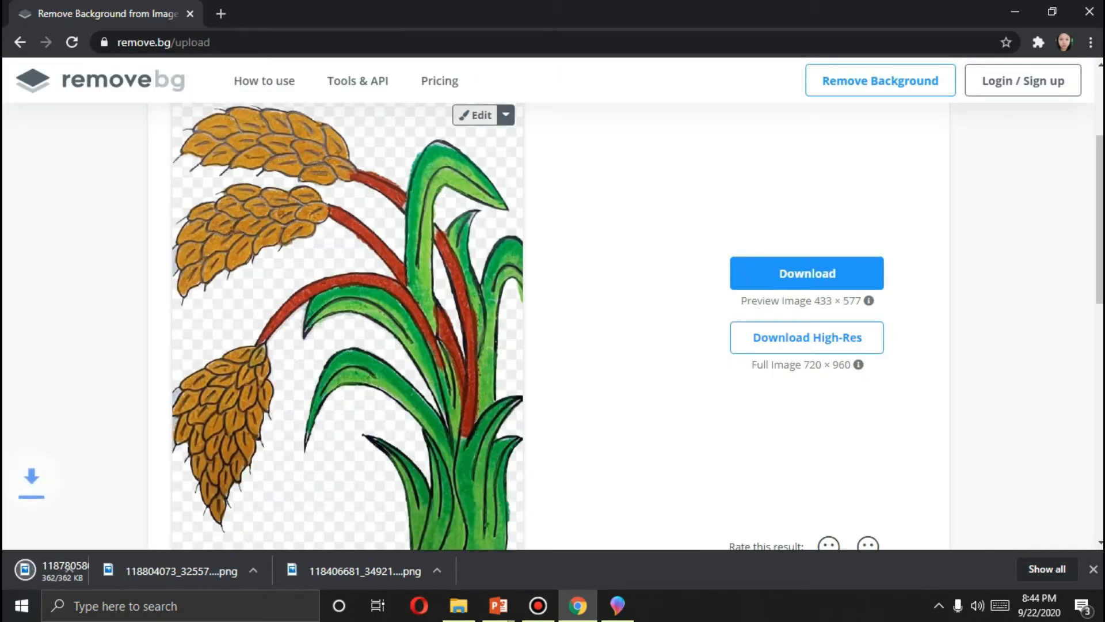
{"action": "left_click", "coordinate": [808, 274]}
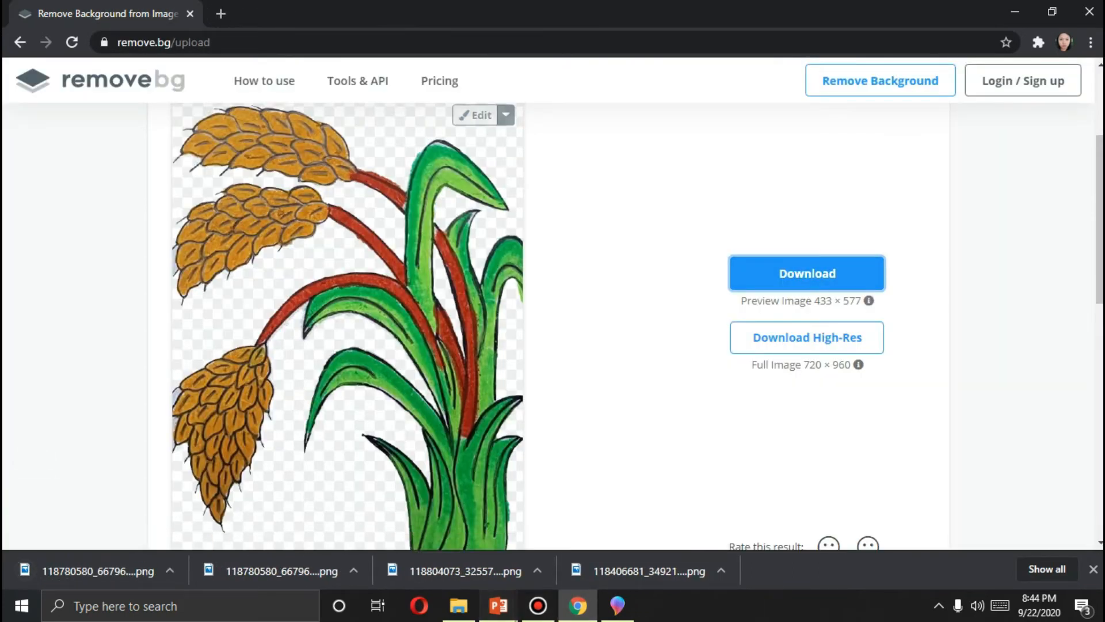
Switch to PowerPoint, insert the rice plant cut-out ending in "removebg-preview (1)" from Downloads on slide 7 and arrange it in front of the water buffalo's head
{"action": "left_click", "coordinate": [498, 606]}
{"action": "left_click", "coordinate": [584, 533]}
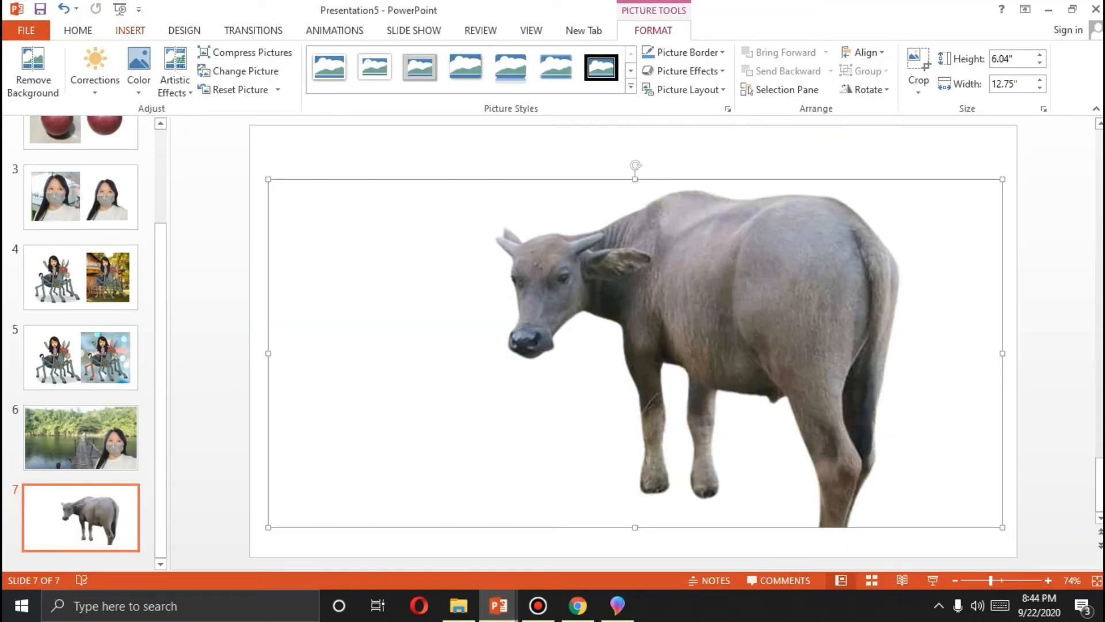
{"action": "left_click", "coordinate": [130, 30]}
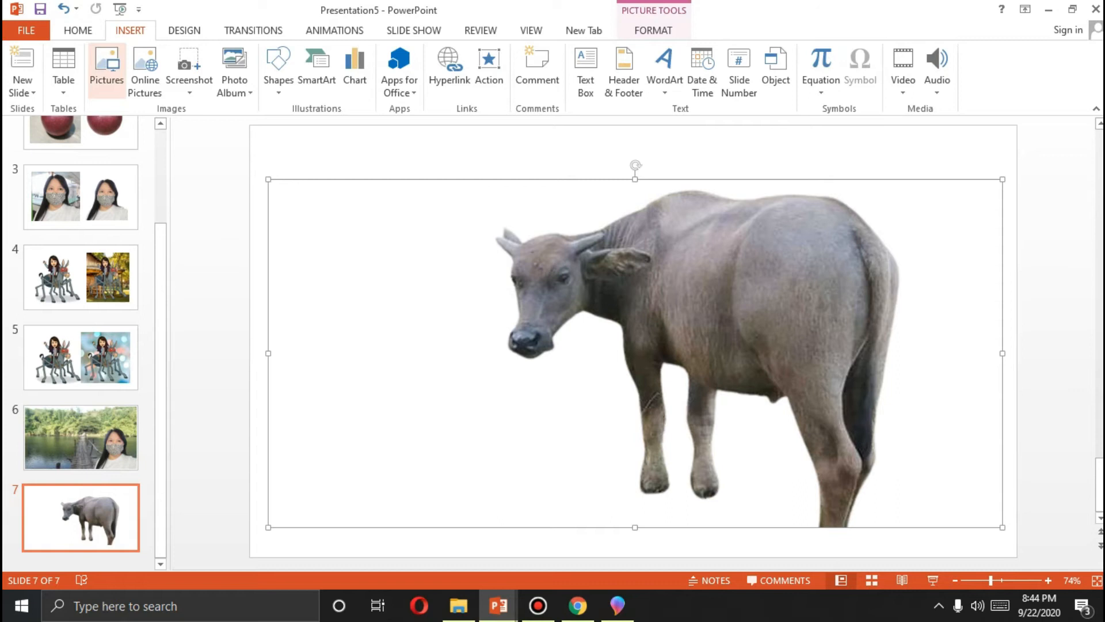
{"action": "left_click", "coordinate": [106, 66]}
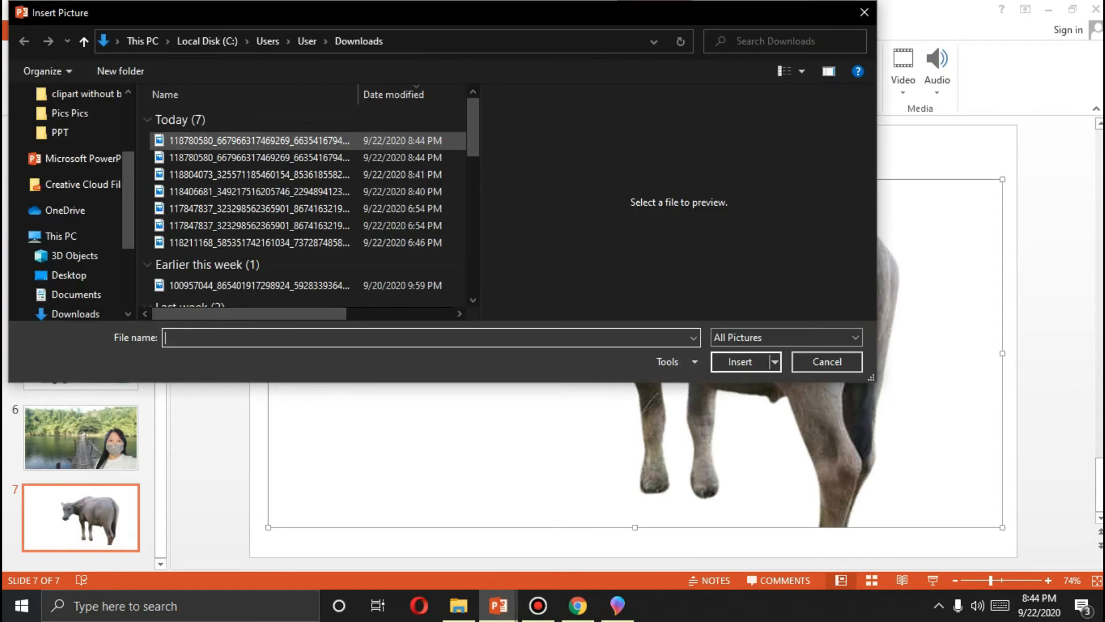
{"action": "left_click_drag", "start_coordinate": [128, 202], "coordinate": [128, 145]}
{"action": "left_click", "coordinate": [76, 146]}
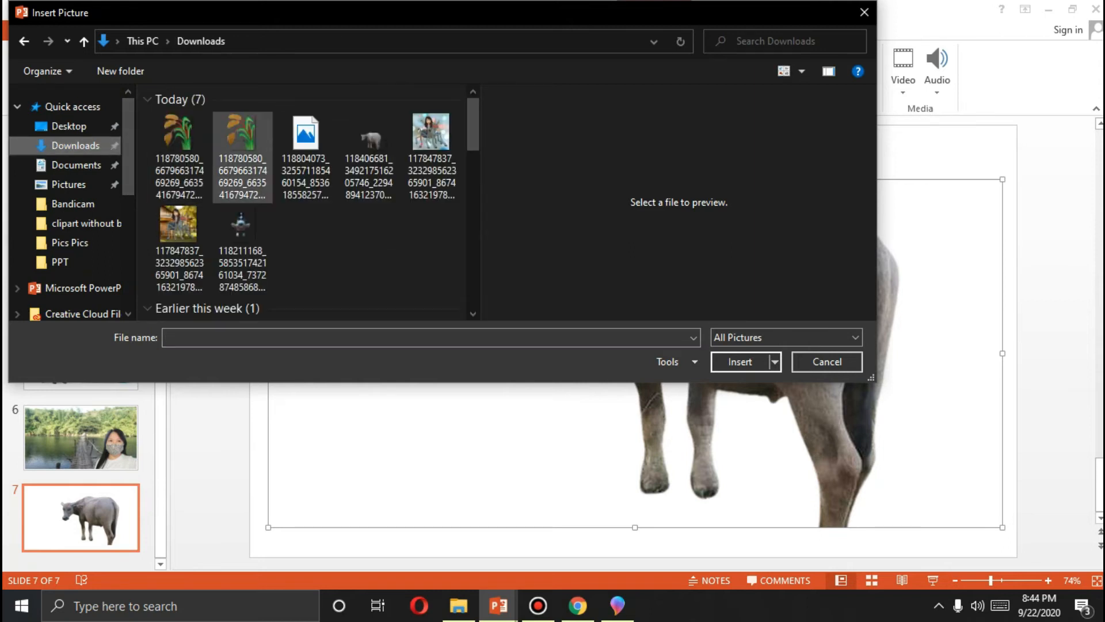
{"action": "left_click", "coordinate": [179, 157]}
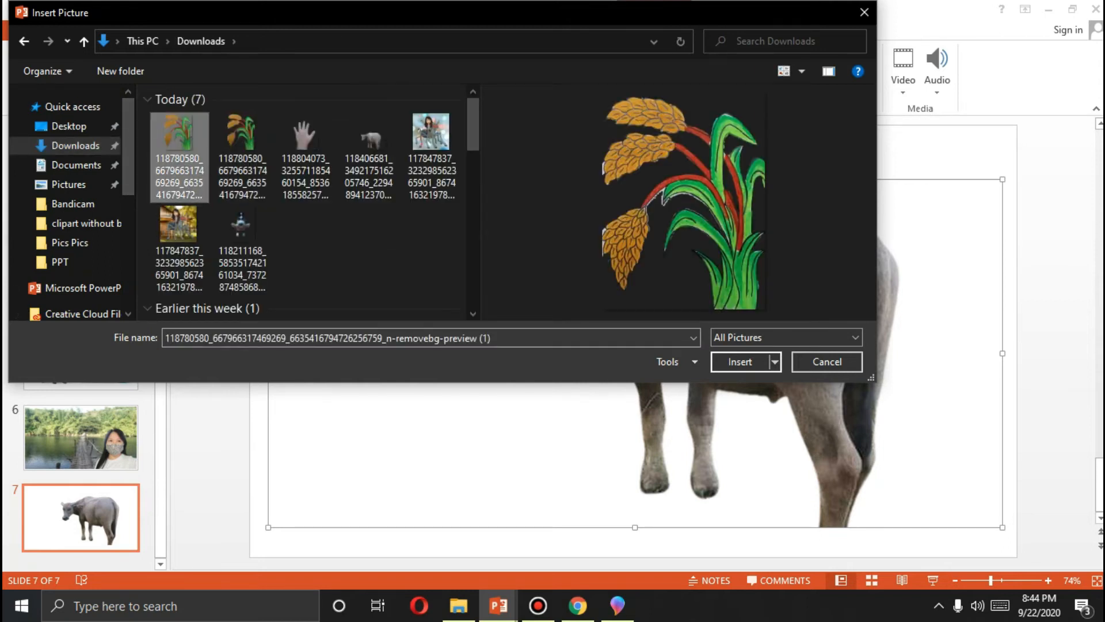
{"action": "left_click", "coordinate": [749, 361]}
{"action": "left_click_drag", "start_coordinate": [604, 346], "coordinate": [393, 373]}
{"action": "left_click_drag", "start_coordinate": [731, 288], "coordinate": [793, 317]}
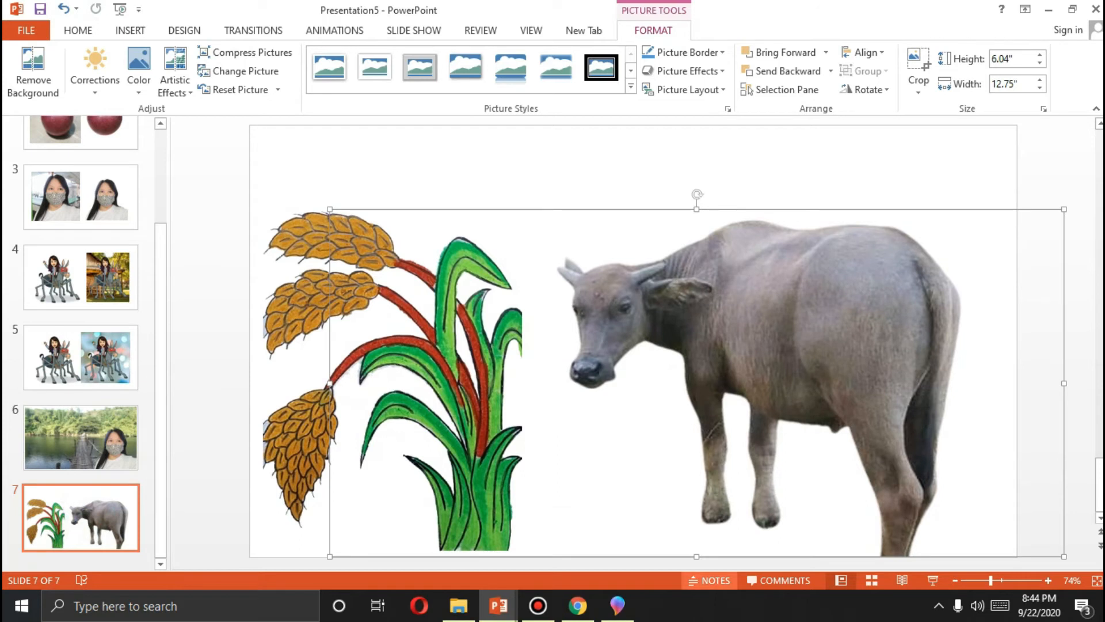
Switch back to remove.bg in Chrome, close the rice plant result and remove the background from the trash can drawing in Pics Pics
{"action": "mouse_move", "coordinate": [577, 605]}
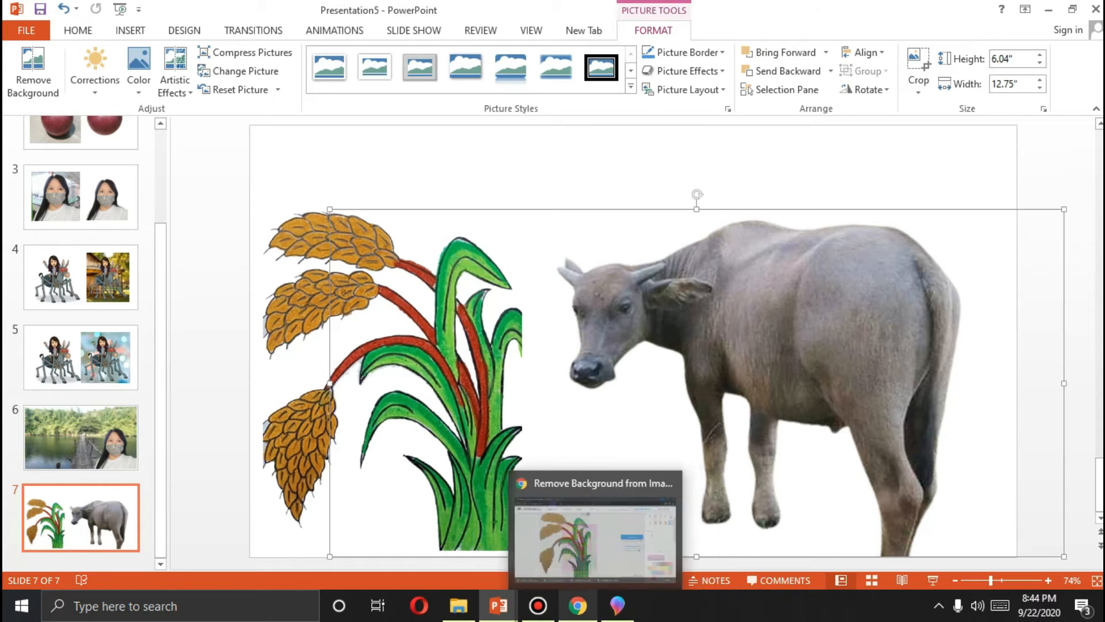
{"action": "left_click", "coordinate": [578, 605]}
{"action": "scroll", "coordinate": [552, 322], "scroll_direction": "up", "scroll_amount": 2}
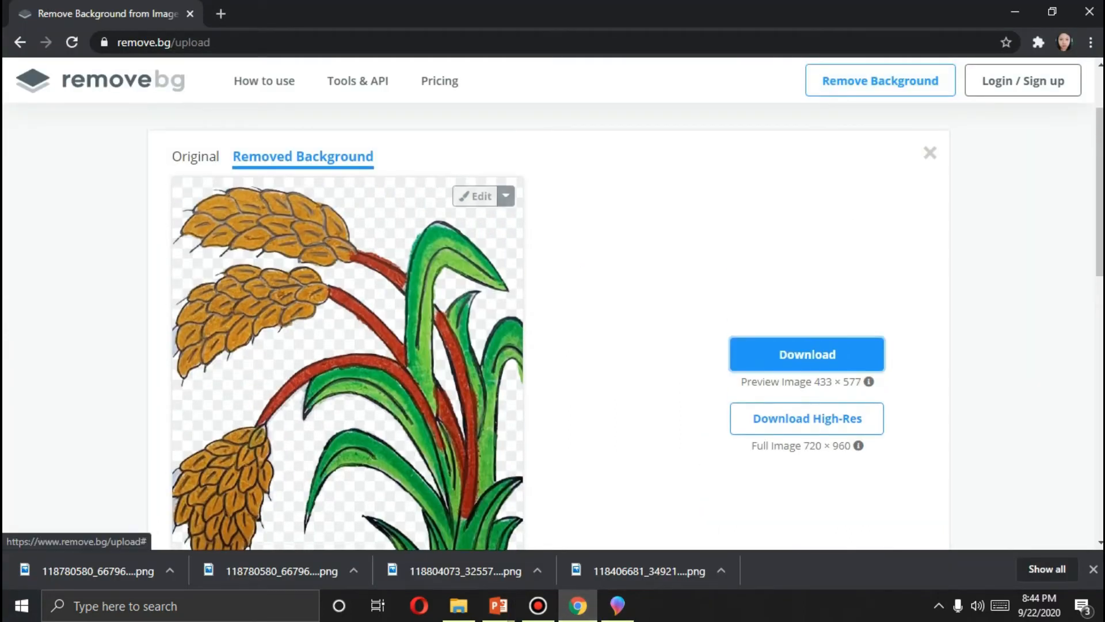
{"action": "left_click", "coordinate": [930, 152]}
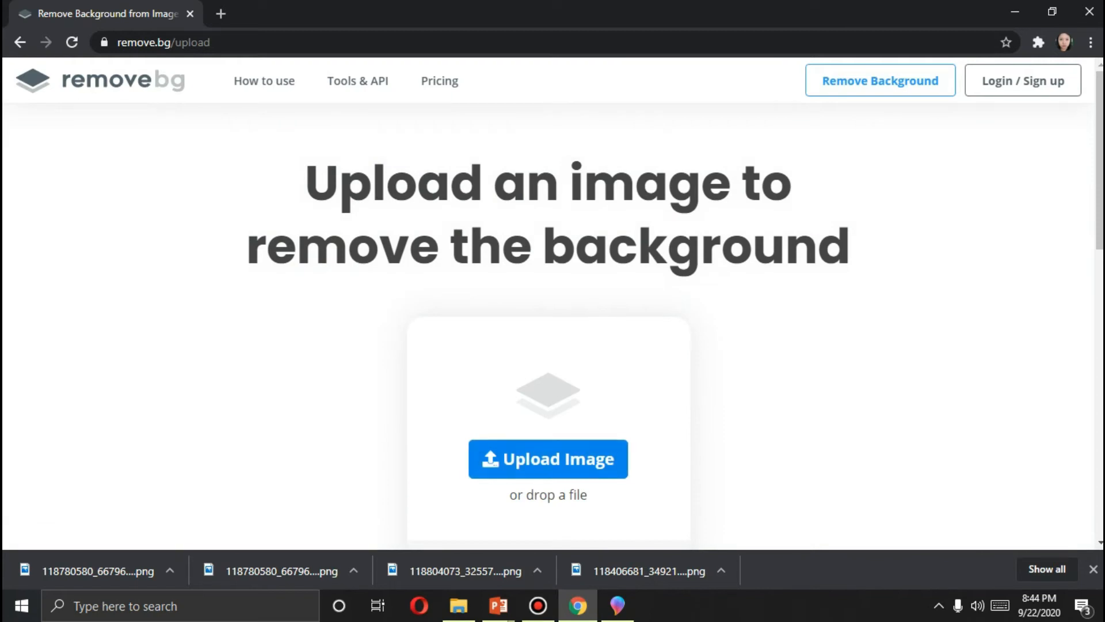
{"action": "left_click", "coordinate": [548, 459]}
{"action": "left_click", "coordinate": [192, 260]}
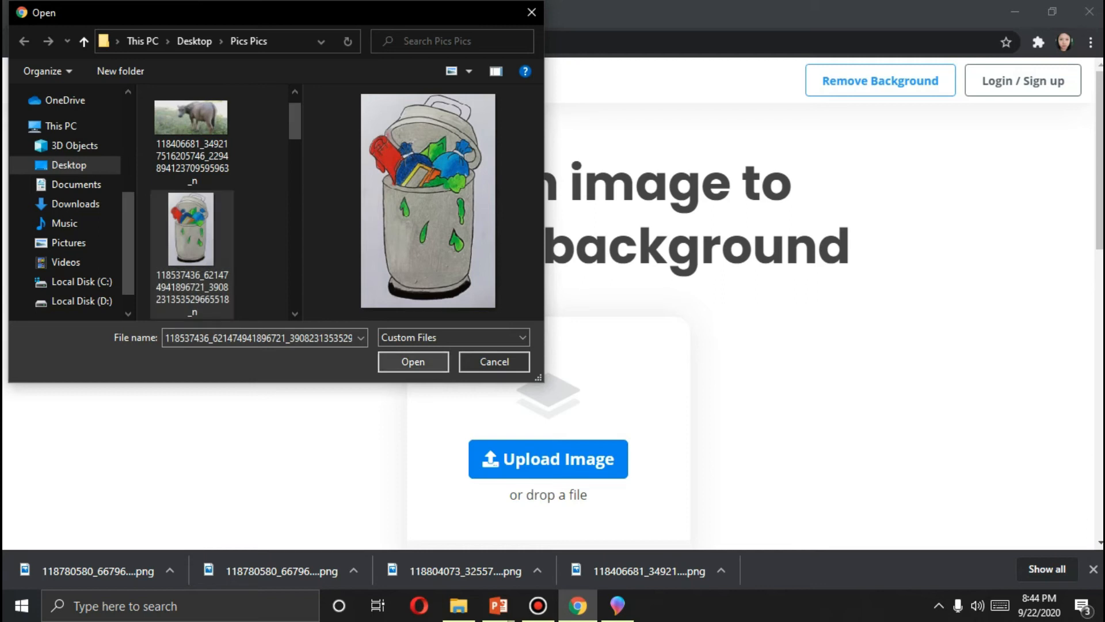
{"action": "left_click", "coordinate": [414, 362]}
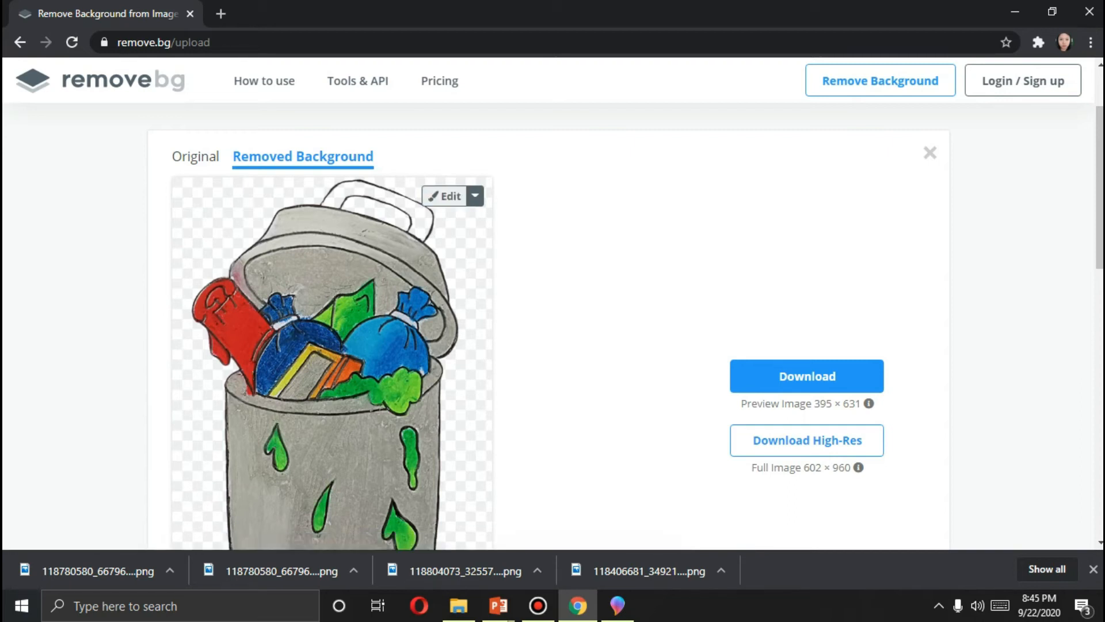
Edit the trash can cut-out and restore the missing white fill of the lid's handle, using a smaller brush for the narrow parts
{"action": "left_click", "coordinate": [444, 196]}
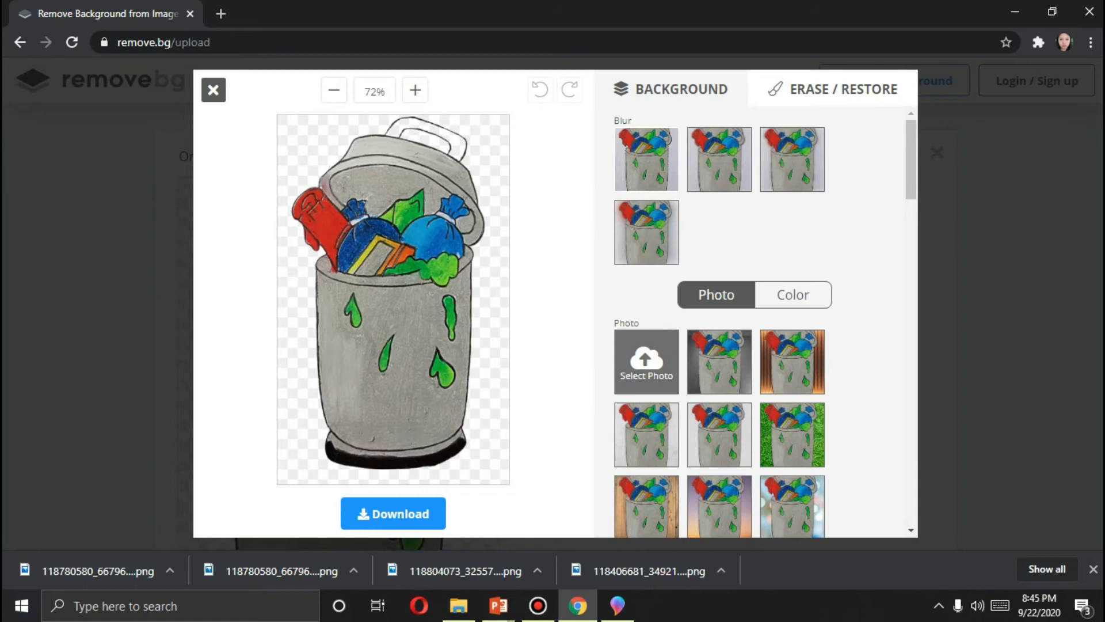
{"action": "left_click", "coordinate": [832, 89]}
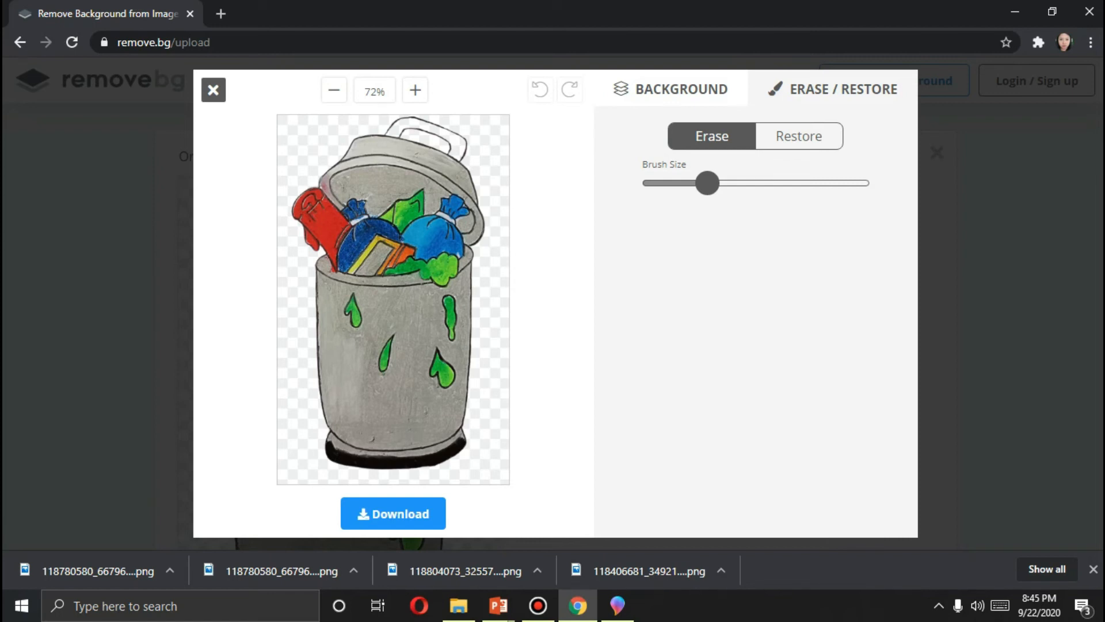
{"action": "left_click", "coordinate": [799, 136]}
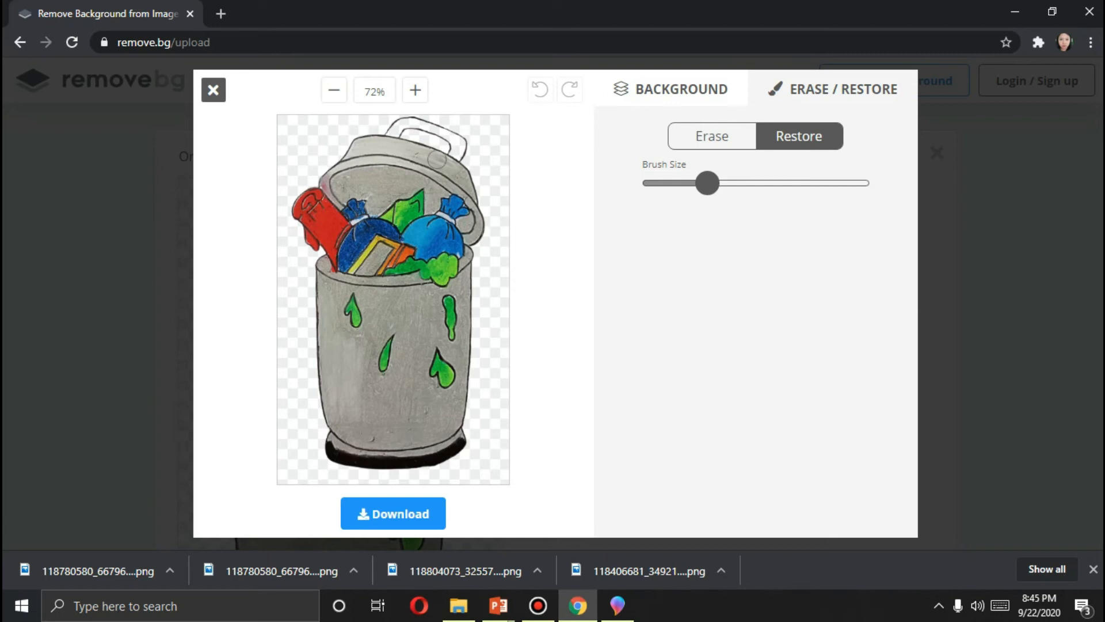
{"action": "scroll", "coordinate": [413, 118], "scroll_direction": "up", "scroll_amount": 2}
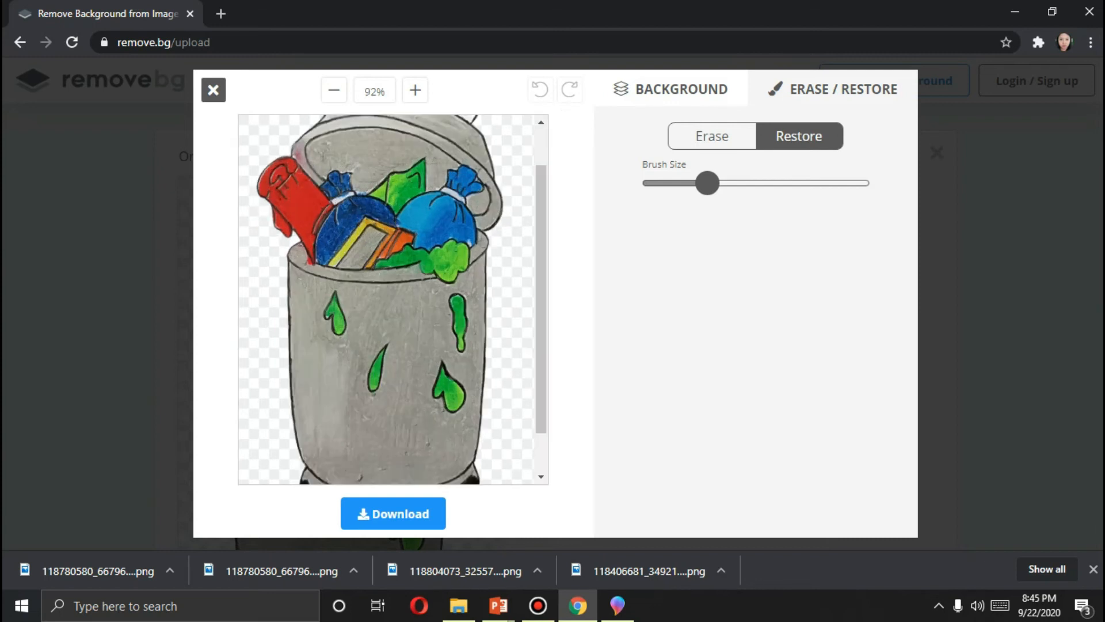
{"action": "scroll", "coordinate": [579, 249], "scroll_direction": "up", "scroll_amount": 3}
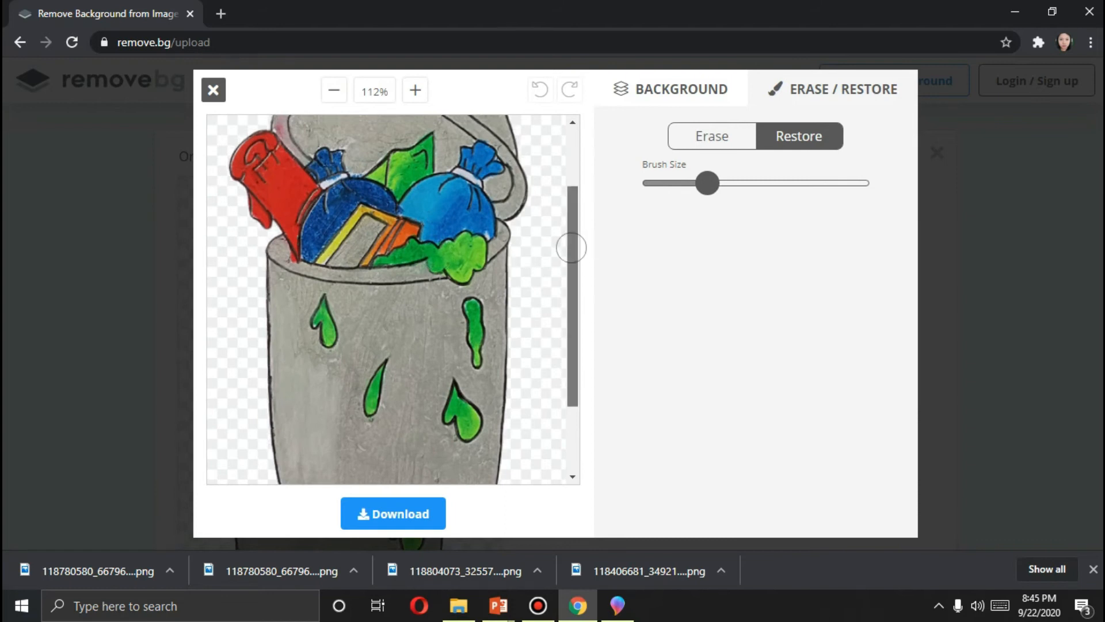
{"action": "left_click_drag", "start_coordinate": [707, 183], "coordinate": [683, 183]}
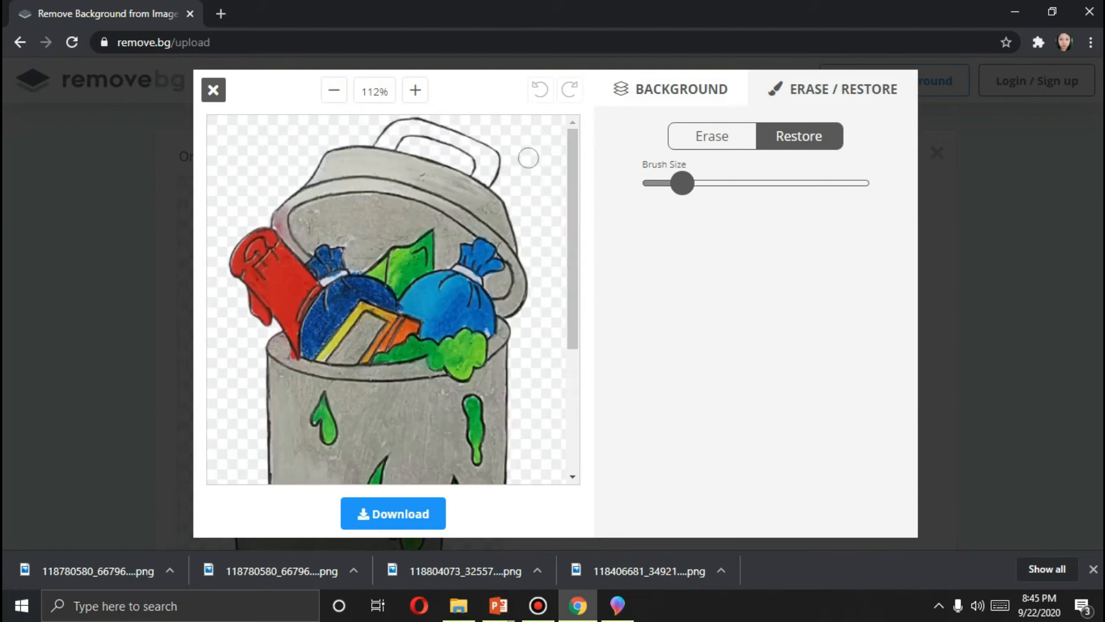
{"action": "left_click", "coordinate": [481, 174]}
{"action": "left_click_drag", "start_coordinate": [482, 174], "coordinate": [486, 162]}
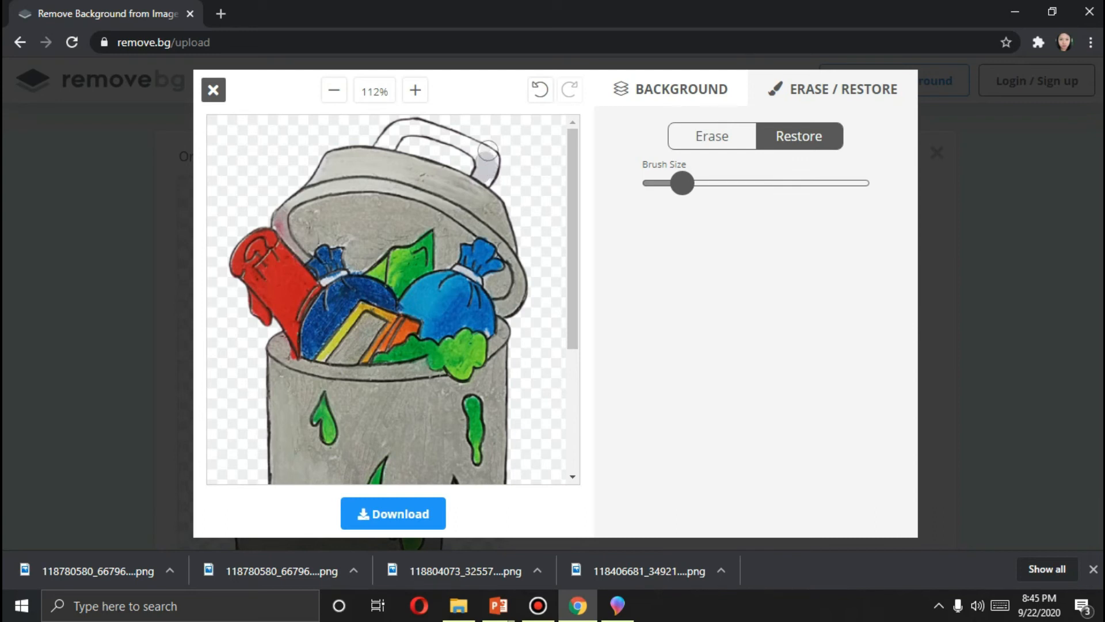
{"action": "mouse_move", "coordinate": [390, 145]}
{"action": "left_mouse_down"}
{"action": "mouse_move", "coordinate": [398, 127]}
{"action": "mouse_move", "coordinate": [413, 127]}
{"action": "left_mouse_up"}
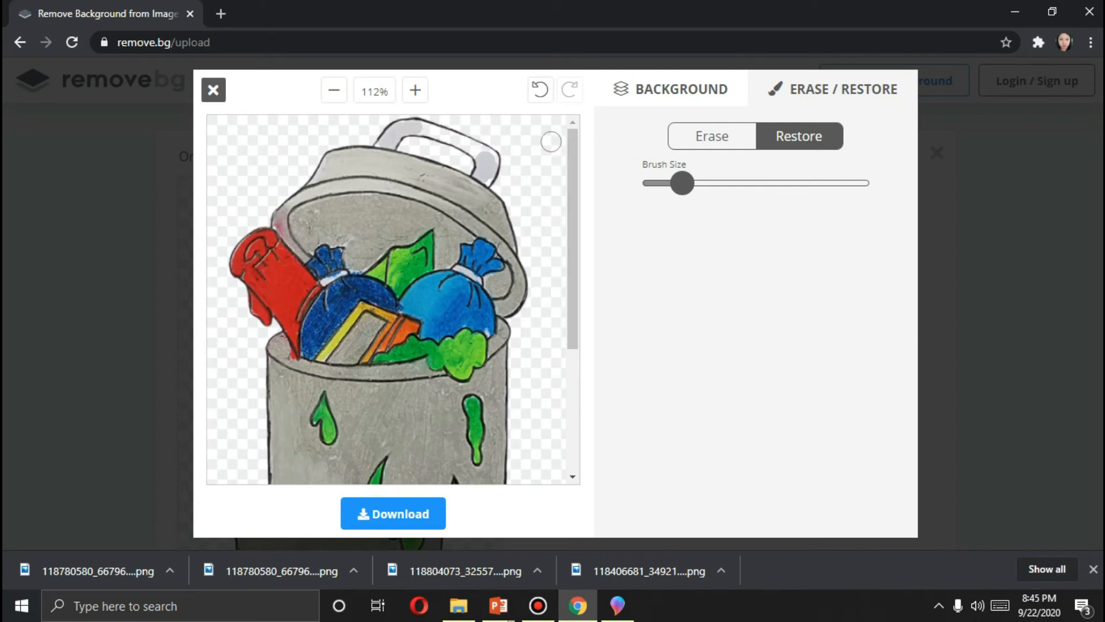
{"action": "left_click", "coordinate": [659, 183]}
{"action": "mouse_move", "coordinate": [407, 141]}
{"action": "left_mouse_down"}
{"action": "mouse_move", "coordinate": [432, 128]}
{"action": "mouse_move", "coordinate": [423, 129]}
{"action": "mouse_move", "coordinate": [468, 149]}
{"action": "mouse_move", "coordinate": [505, 144]}
{"action": "mouse_move", "coordinate": [449, 137]}
{"action": "mouse_move", "coordinate": [478, 152]}
{"action": "left_mouse_up"}
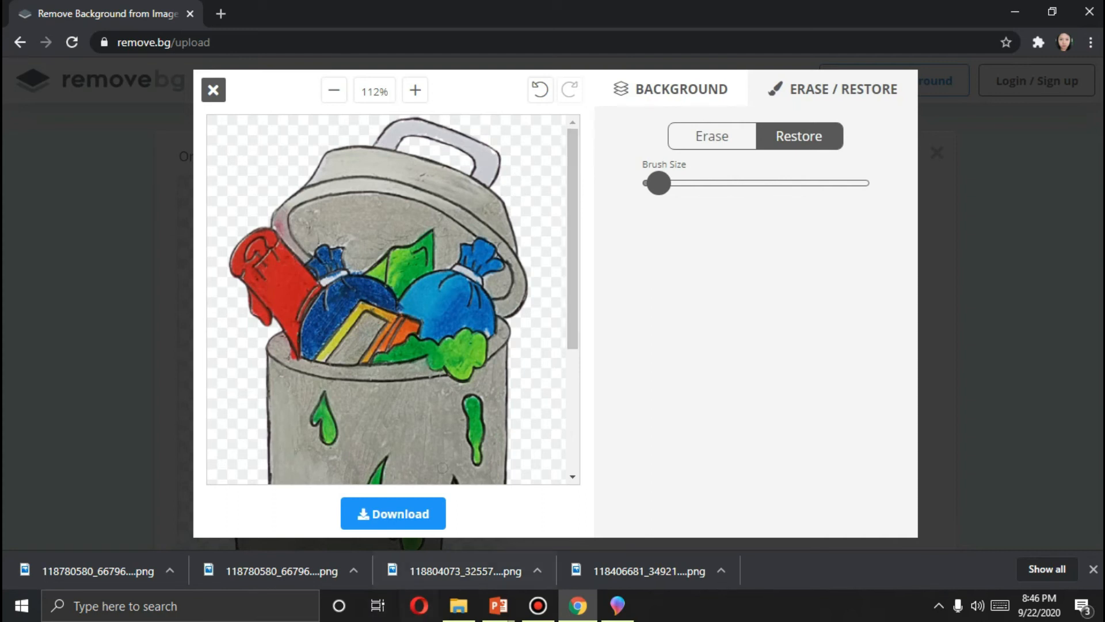
Download the retouched trash can image and close both the editor and its result
{"action": "left_click", "coordinate": [393, 514]}
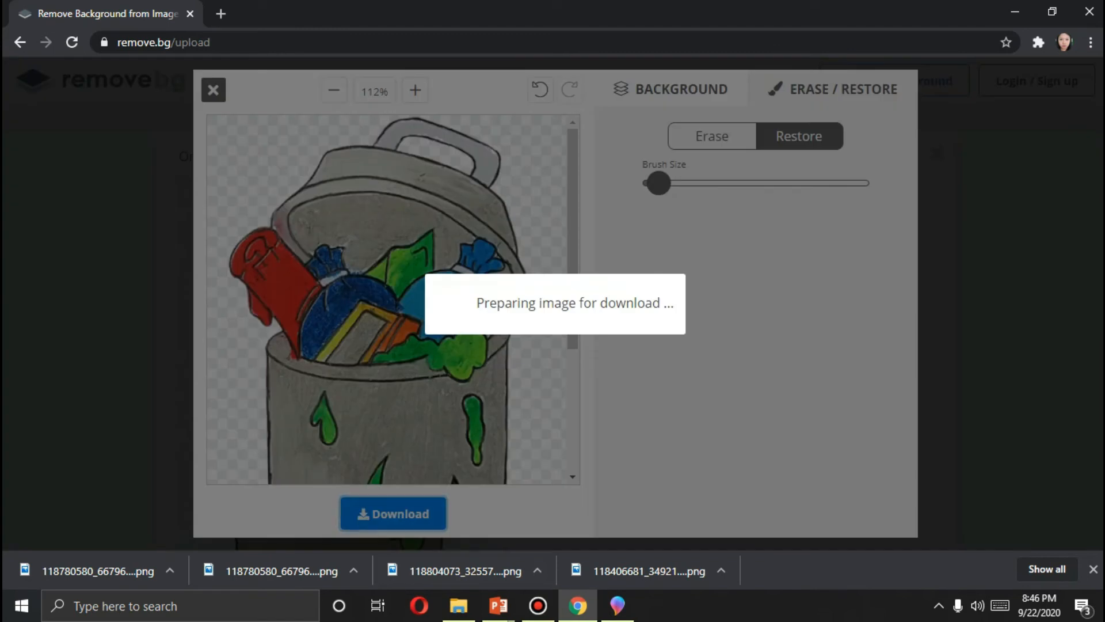
{"action": "left_click", "coordinate": [555, 303]}
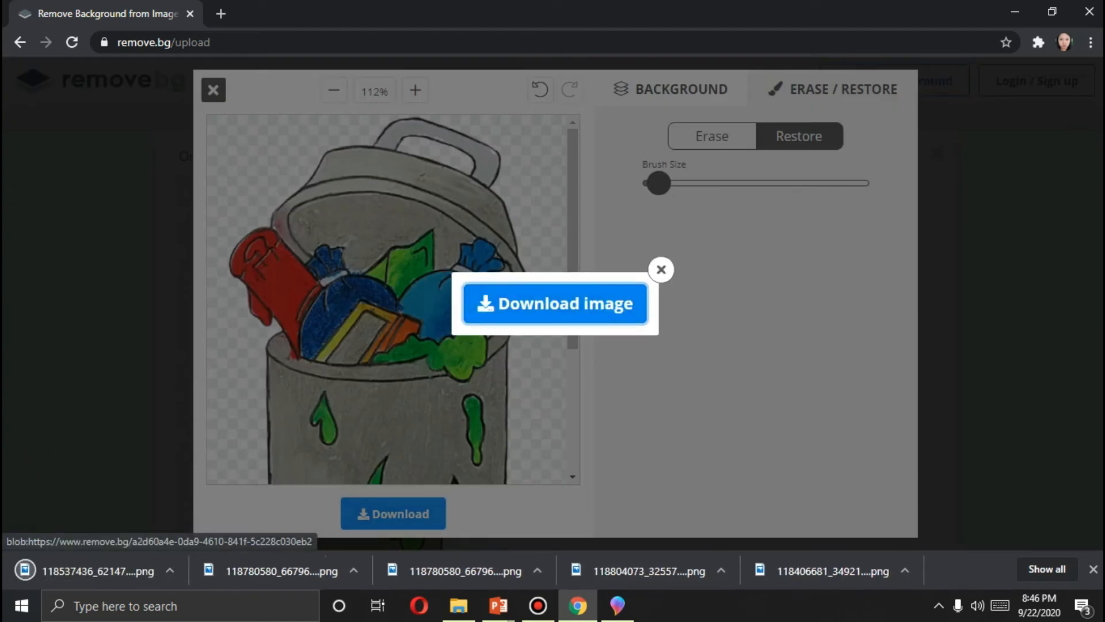
{"action": "left_click", "coordinate": [560, 394]}
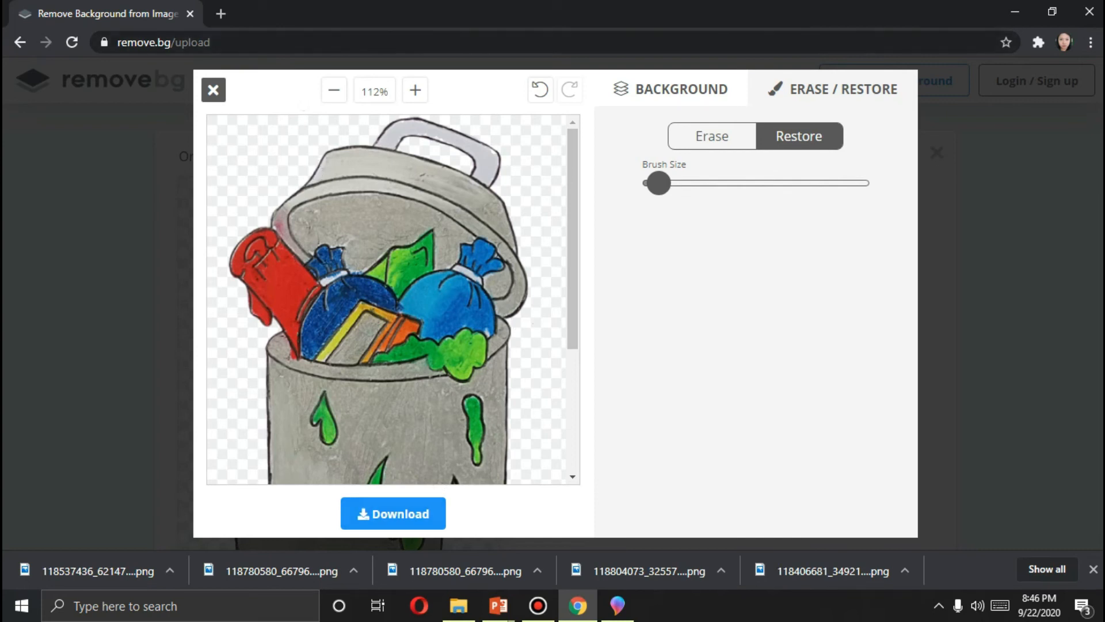
{"action": "left_click", "coordinate": [712, 136]}
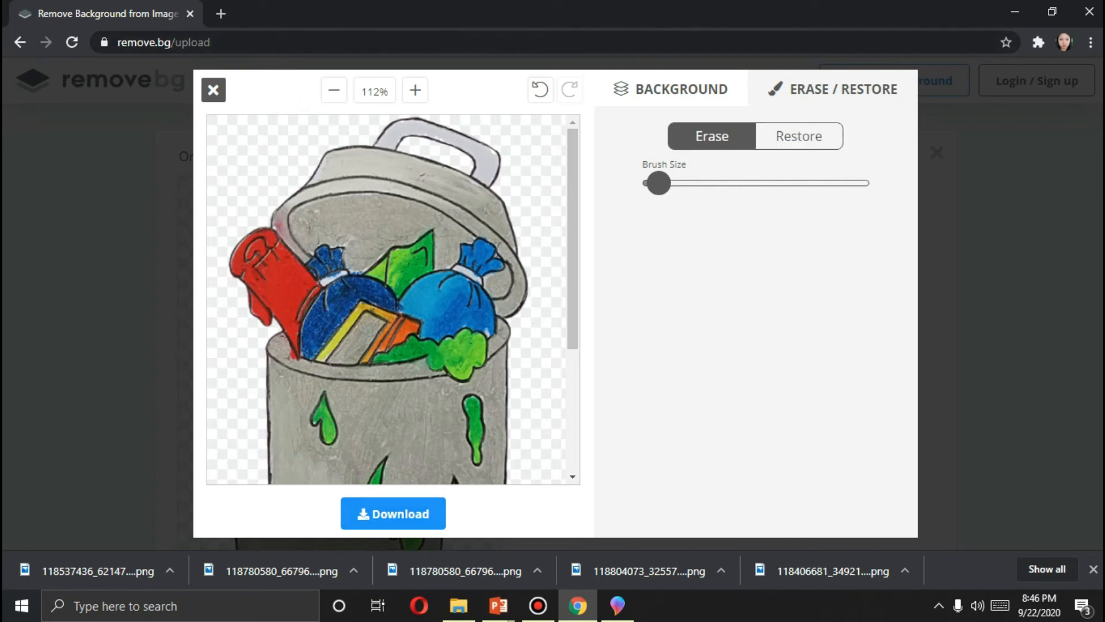
{"action": "left_click", "coordinate": [393, 513]}
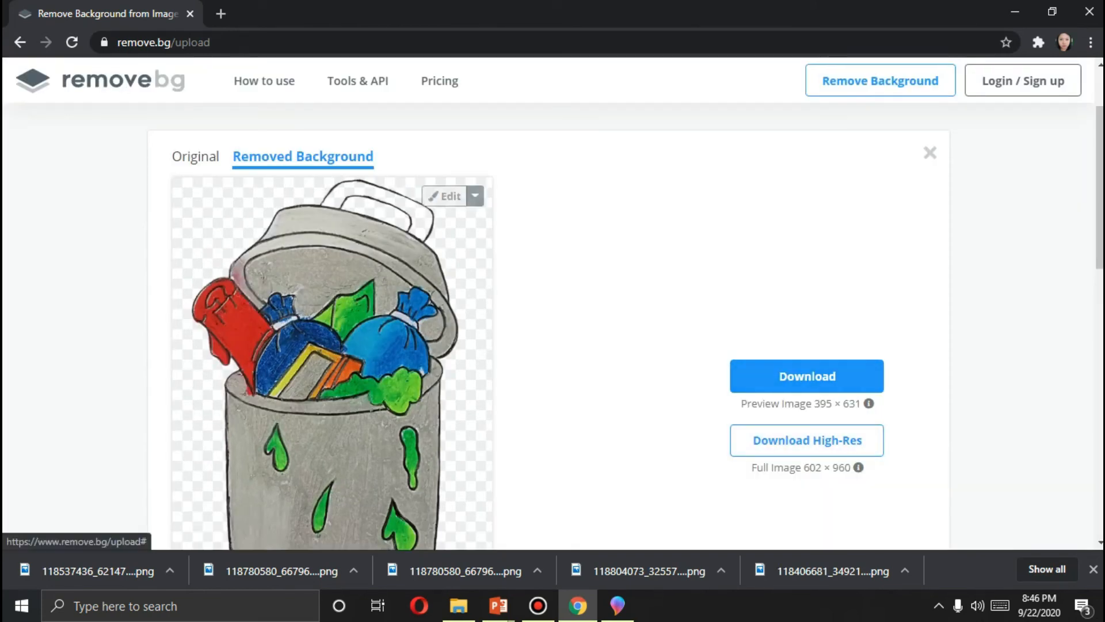
{"action": "left_click", "coordinate": [930, 153]}
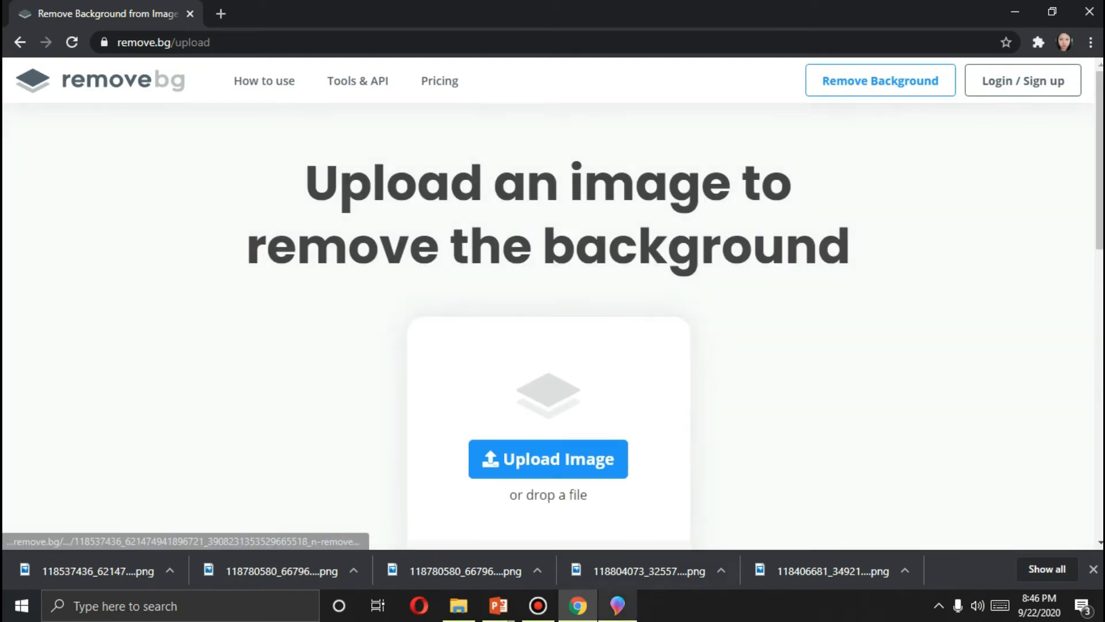
Remove the background from the photo of the tied cotton swab bundle in the Pics Pics folder on the Desktop
{"action": "left_click", "coordinate": [578, 606]}
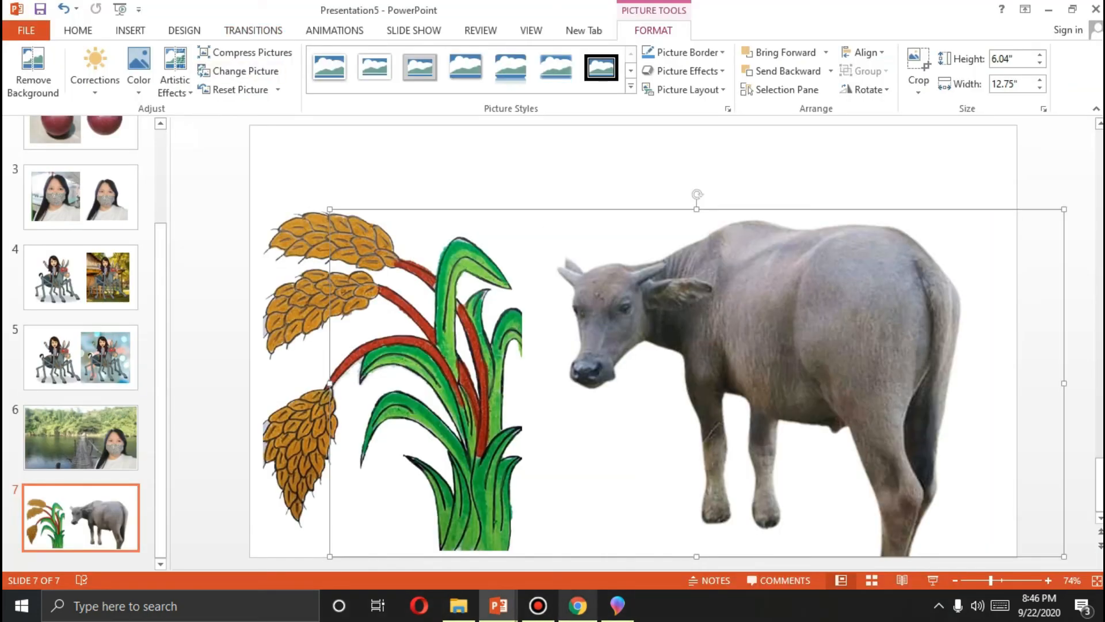
{"action": "left_click", "coordinate": [578, 605]}
{"action": "left_click", "coordinate": [548, 459]}
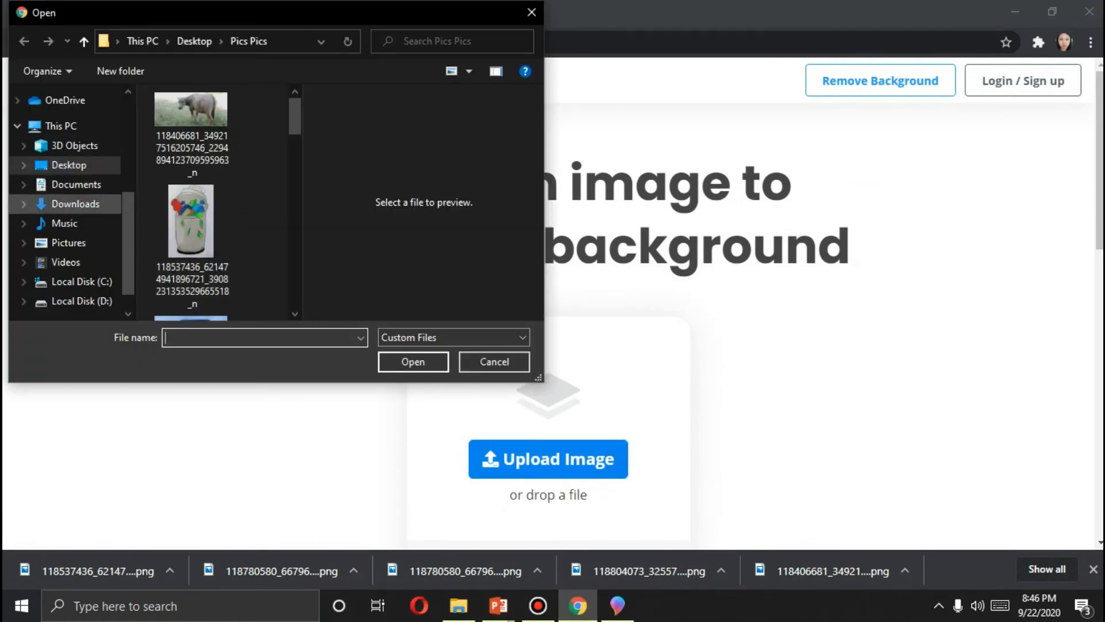
{"action": "left_click", "coordinate": [69, 165]}
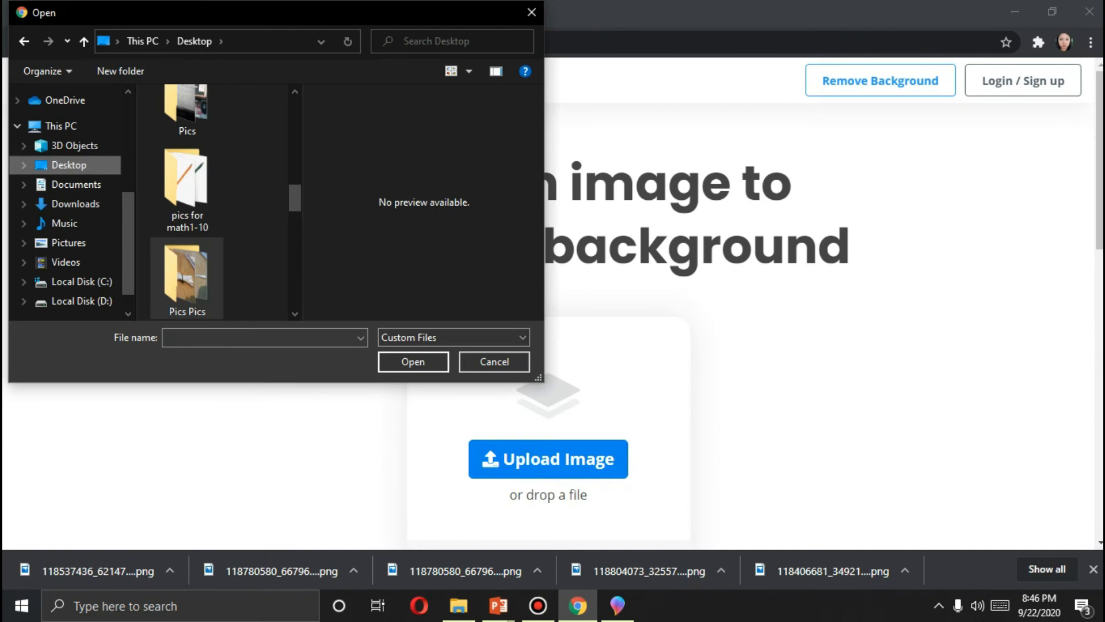
{"action": "double_click", "coordinate": [187, 277]}
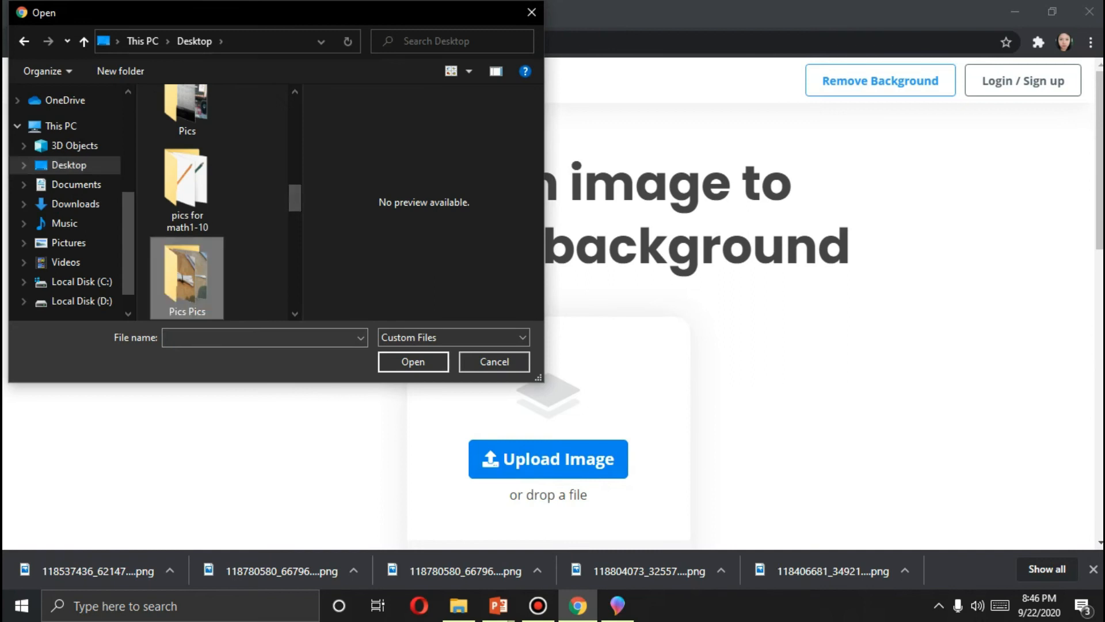
{"action": "scroll", "coordinate": [219, 201], "scroll_direction": "down", "scroll_amount": 5}
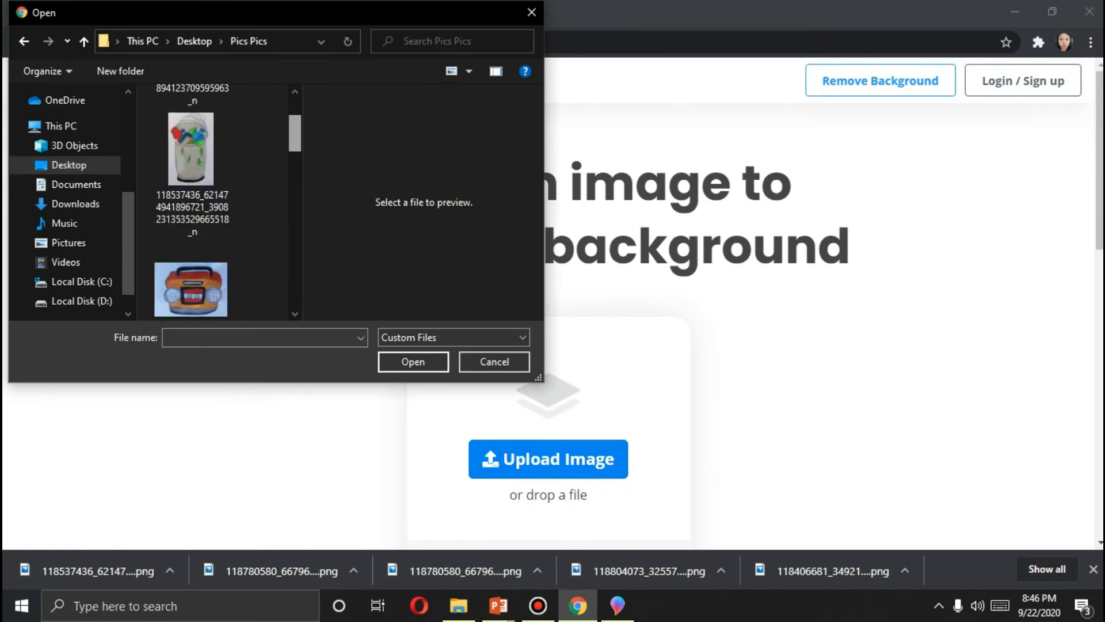
{"action": "scroll", "coordinate": [221, 202], "scroll_direction": "down", "scroll_amount": 5}
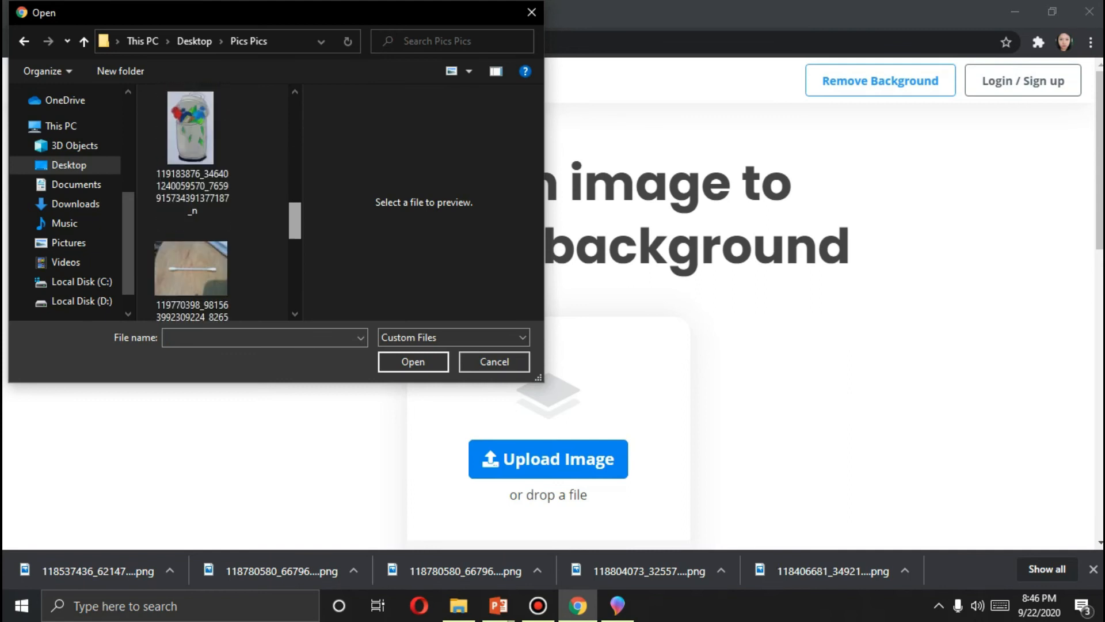
{"action": "scroll", "coordinate": [220, 202], "scroll_direction": "down", "scroll_amount": 2}
{"action": "scroll", "coordinate": [221, 202], "scroll_direction": "up", "scroll_amount": 3}
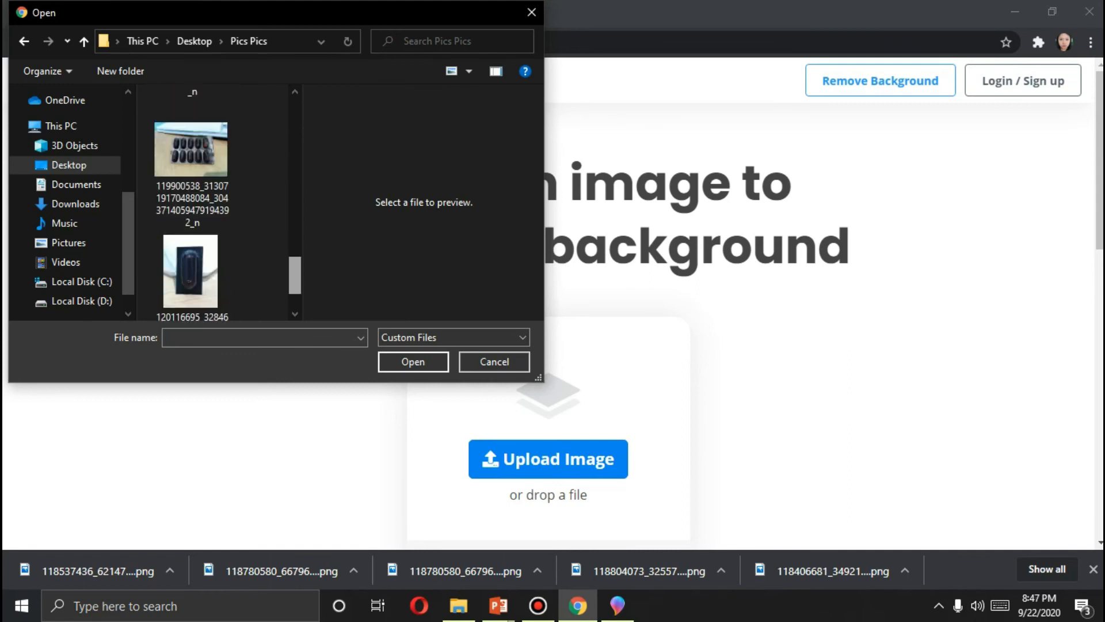
{"action": "left_click_drag", "start_coordinate": [295, 244], "coordinate": [295, 242]}
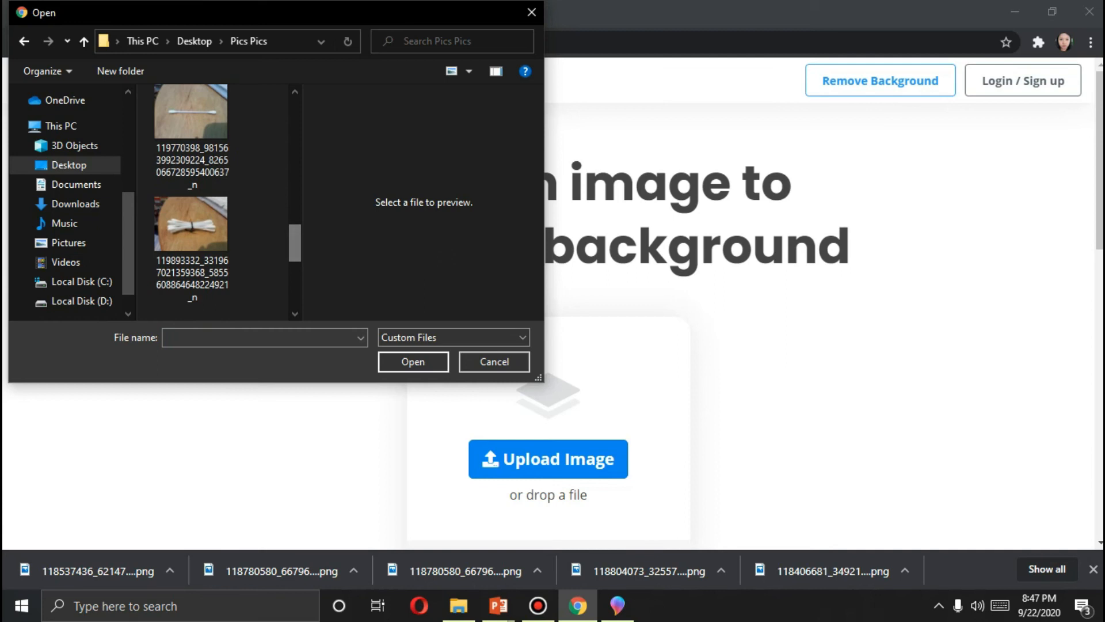
{"action": "left_click", "coordinate": [192, 236]}
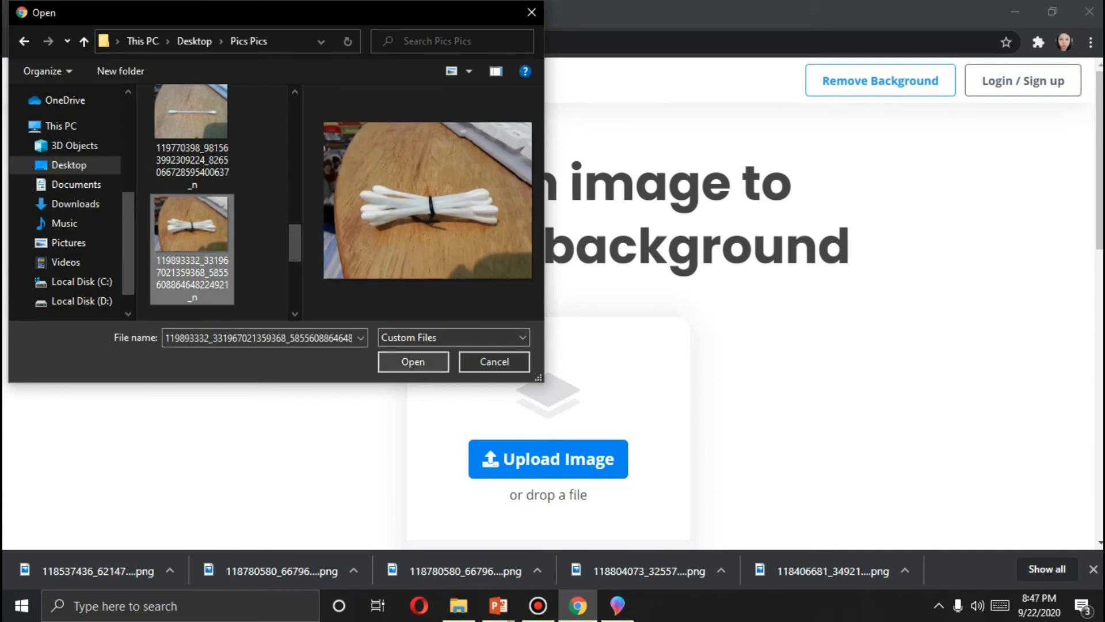
{"action": "left_click", "coordinate": [413, 362]}
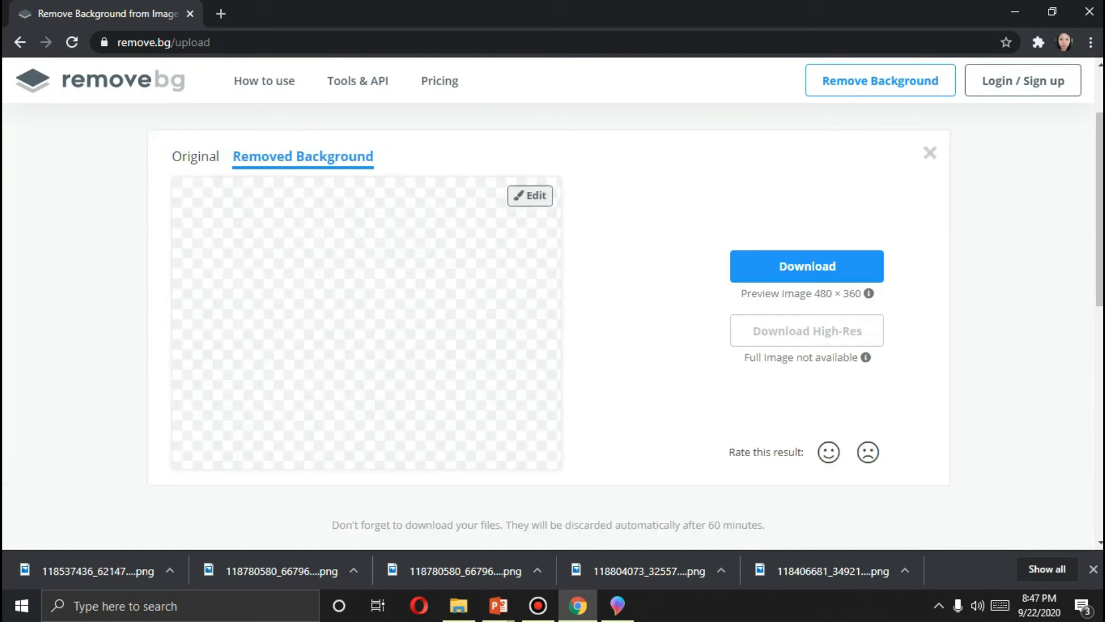
Download the preview image of the cotton swab bundle cut-out and close its result
{"action": "left_click", "coordinate": [807, 266]}
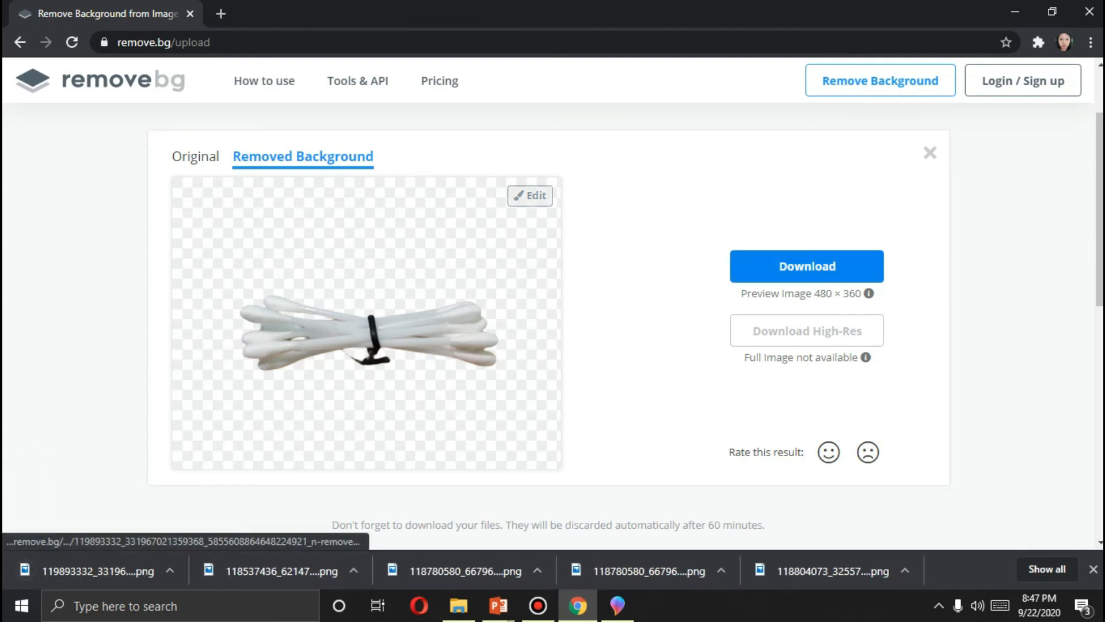
{"action": "left_click", "coordinate": [807, 266]}
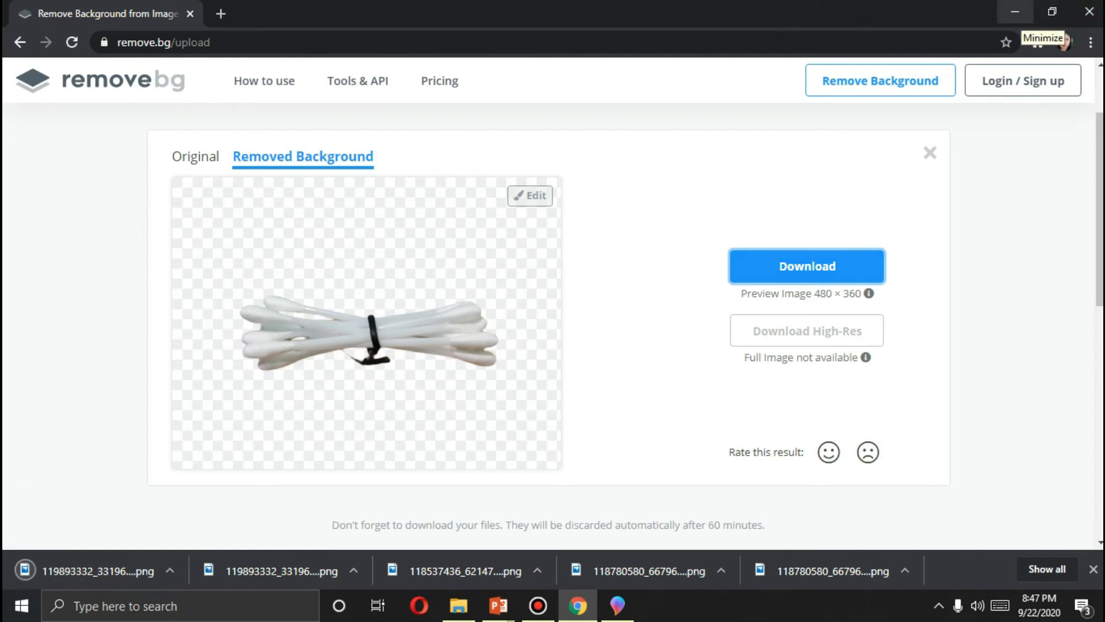
{"action": "left_click", "coordinate": [1015, 11]}
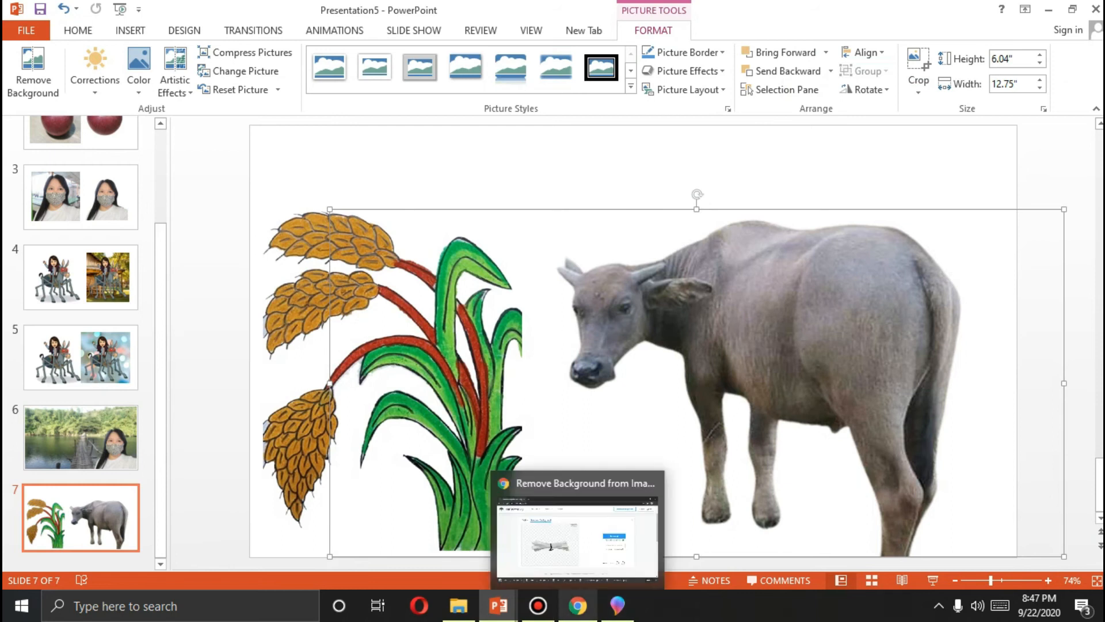
{"action": "left_click", "coordinate": [577, 605]}
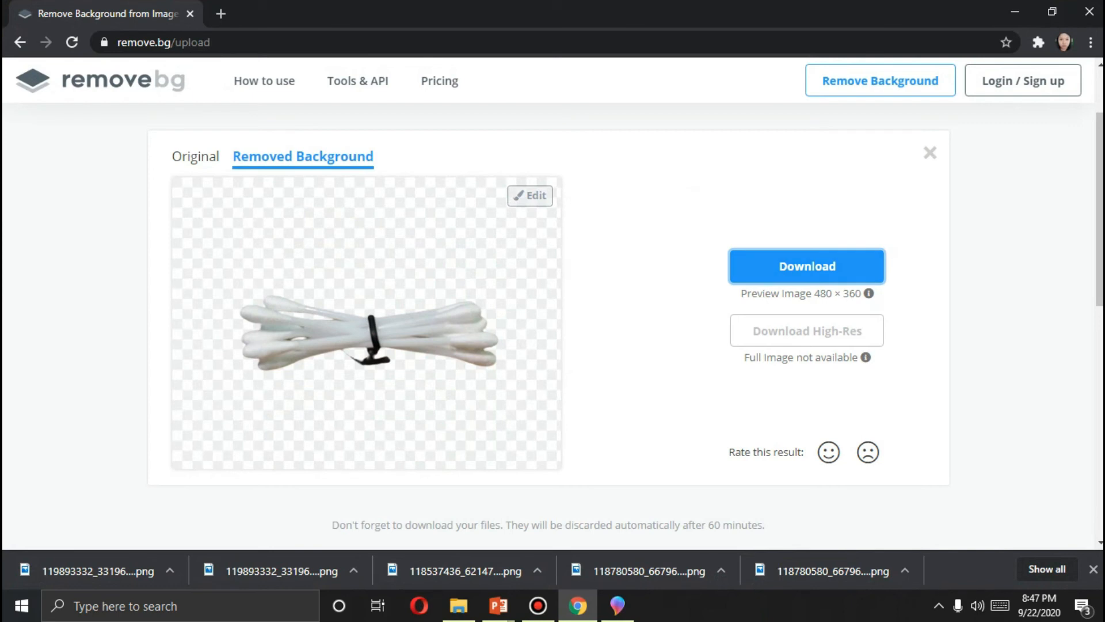
{"action": "left_click", "coordinate": [807, 266]}
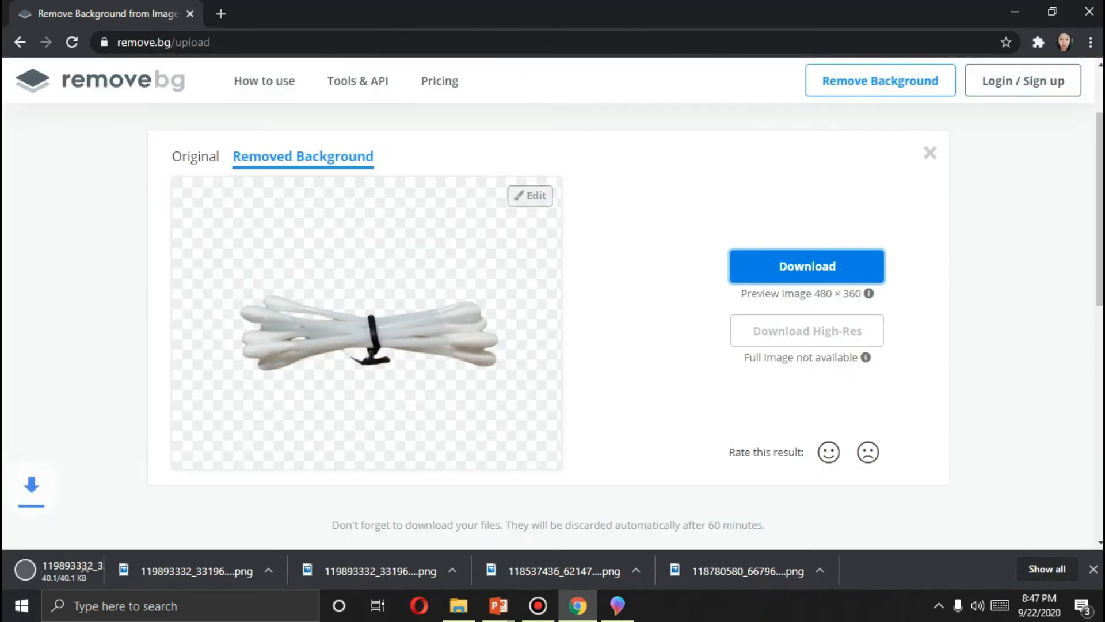
{"action": "left_click", "coordinate": [930, 152]}
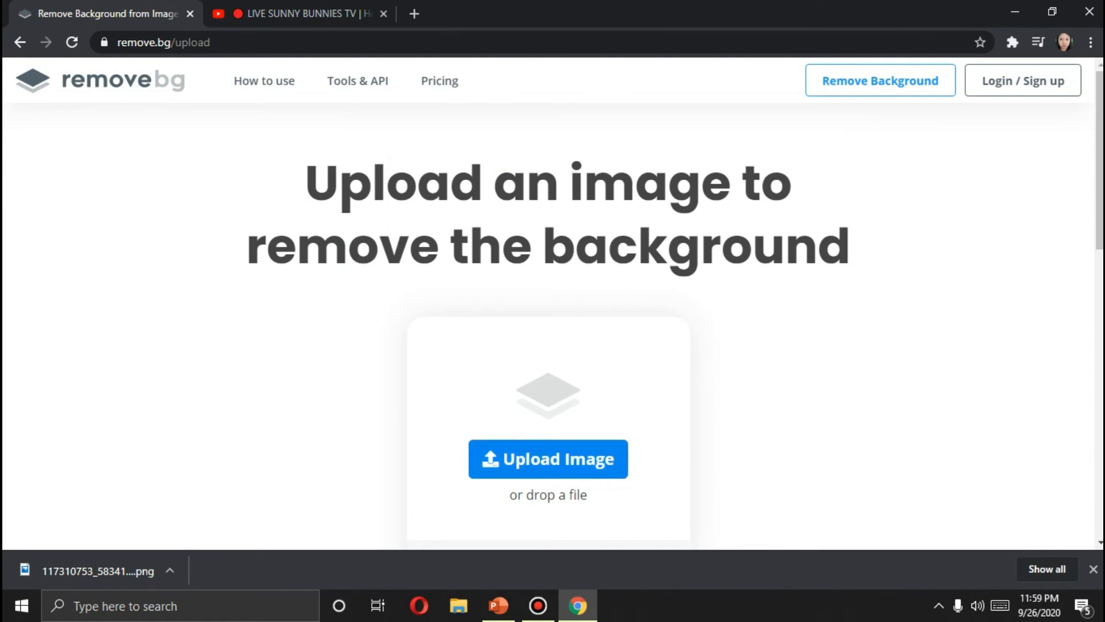
Remove the background from the Pics Pics avatar image of a woman holding a pot of smiling hearts
{"action": "left_click", "coordinate": [548, 459]}
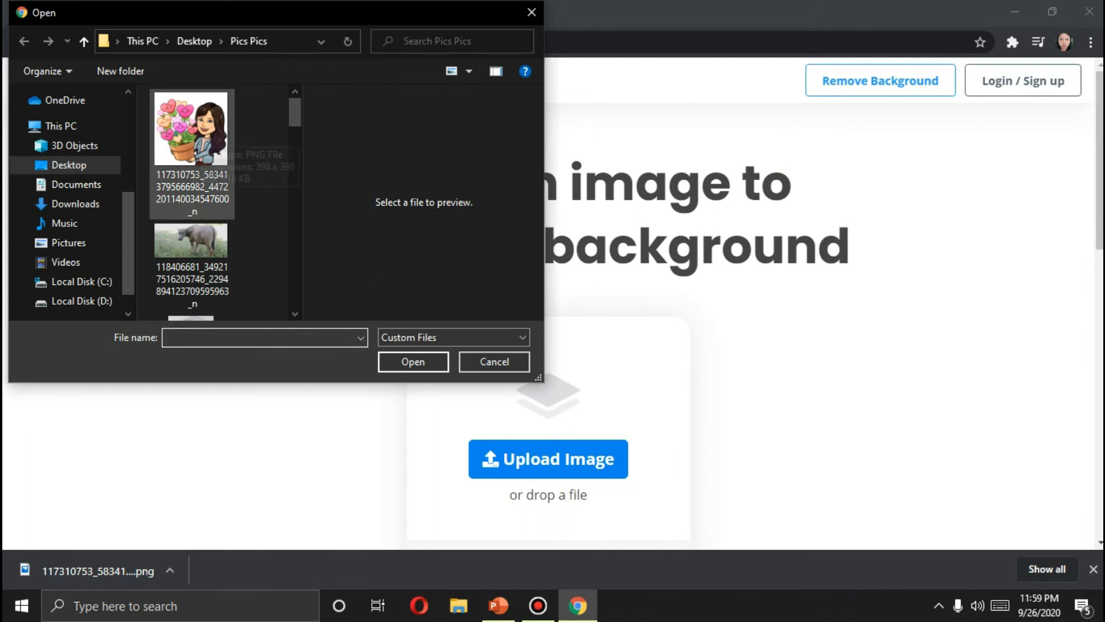
{"action": "left_click", "coordinate": [191, 129]}
{"action": "left_click", "coordinate": [414, 362]}
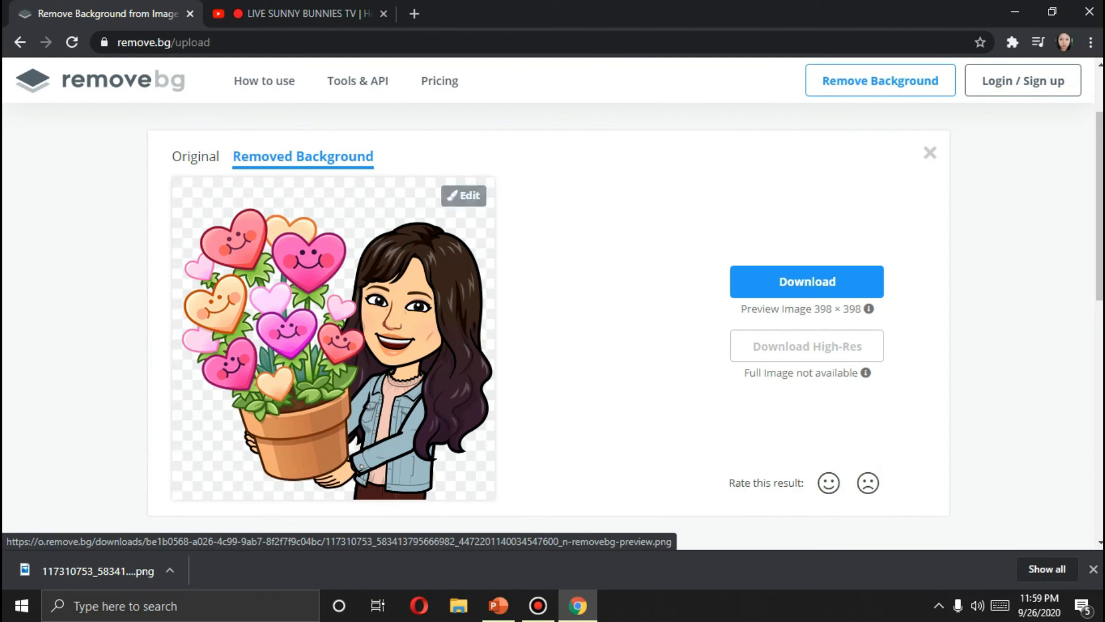
Try the autumn barn photo behind the avatar cut-out, and settle on the dusk Eiffel Tower photo with blurred lights as its background
{"action": "left_click", "coordinate": [463, 195]}
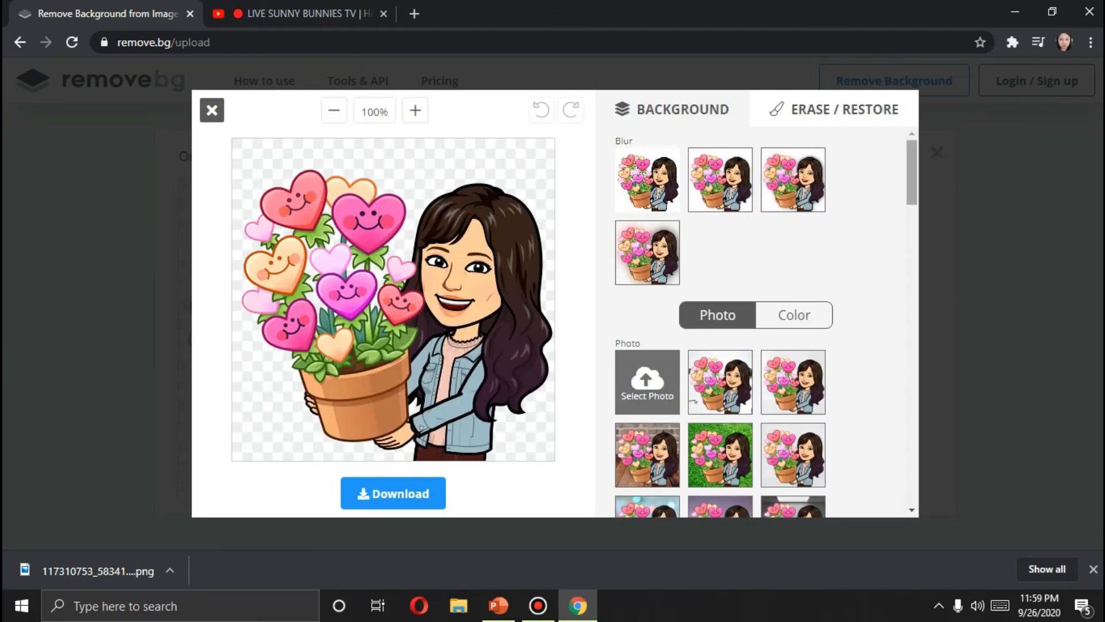
{"action": "scroll", "coordinate": [760, 322], "scroll_direction": "down", "scroll_amount": 7}
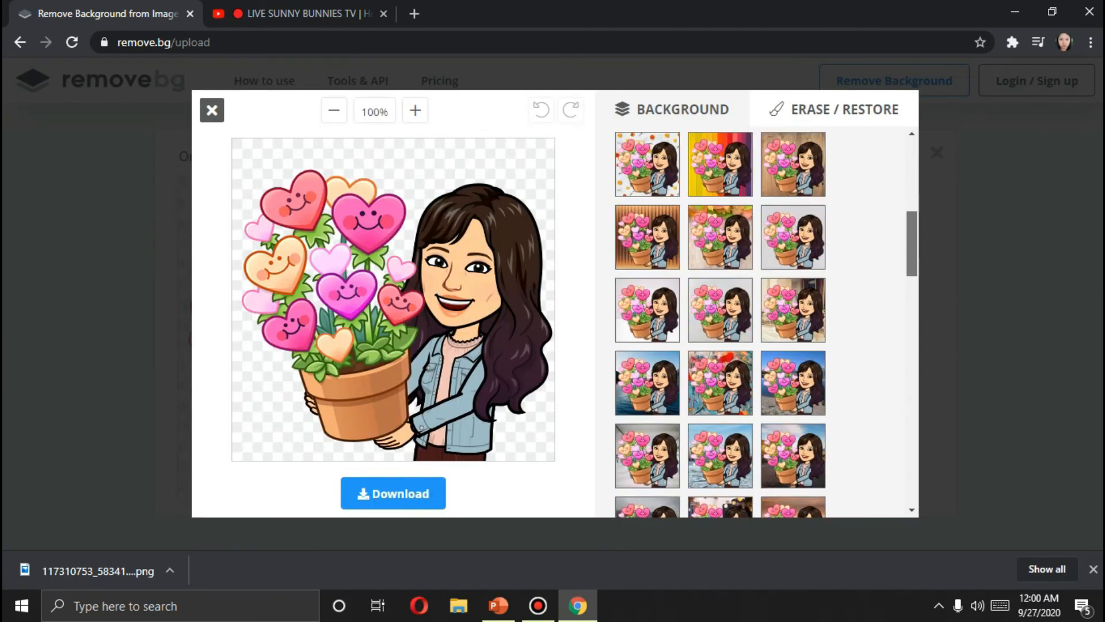
{"action": "scroll", "coordinate": [719, 323], "scroll_direction": "down", "scroll_amount": 5}
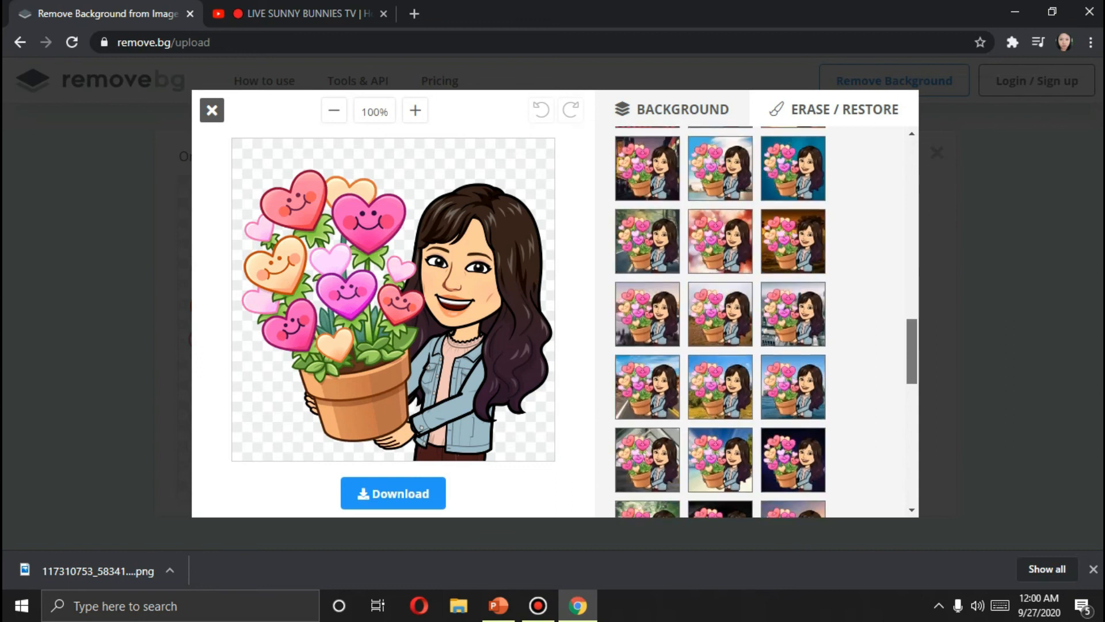
{"action": "scroll", "coordinate": [719, 323], "scroll_direction": "down", "scroll_amount": 5}
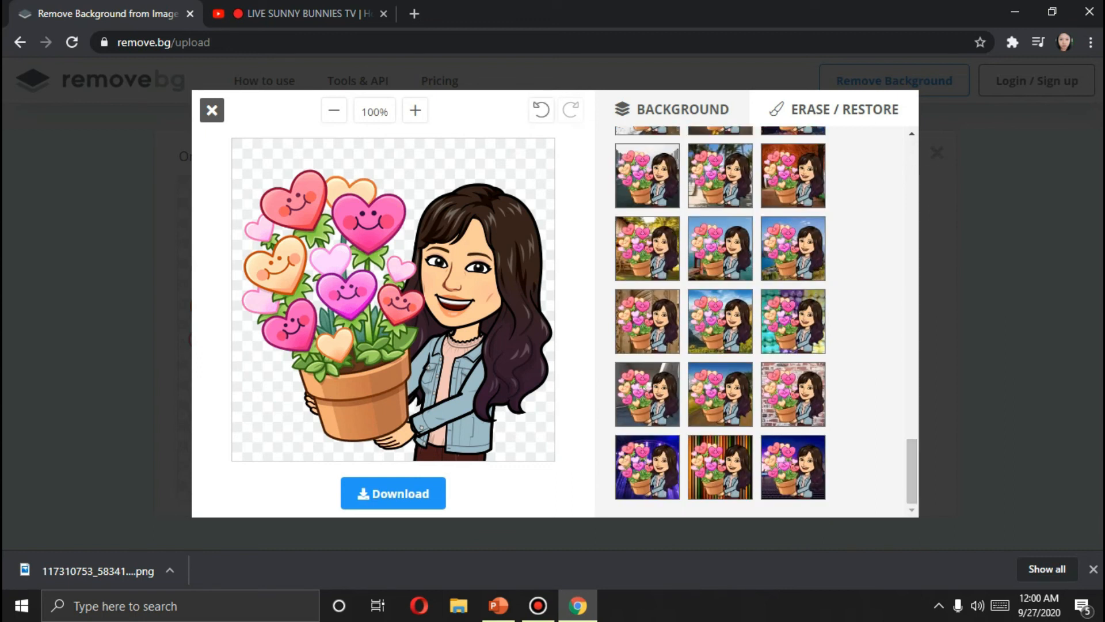
{"action": "left_click", "coordinate": [648, 249]}
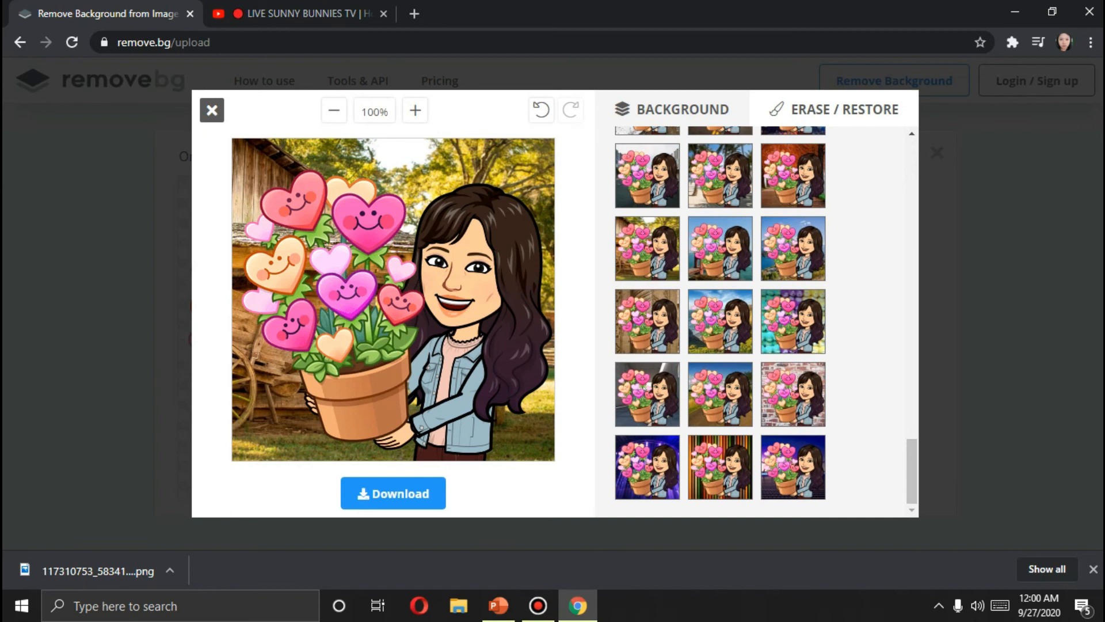
{"action": "scroll", "coordinate": [720, 321], "scroll_direction": "up", "scroll_amount": 2}
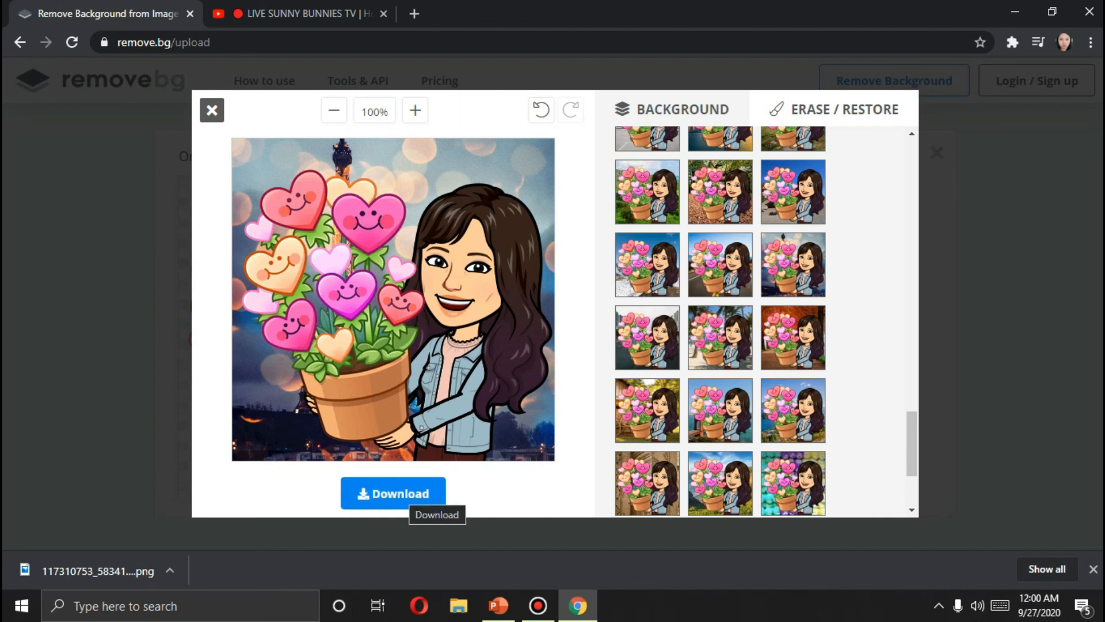
Download the avatar image with the Eiffel Tower background and switch to the PowerPoint presentation
{"action": "left_click", "coordinate": [412, 495]}
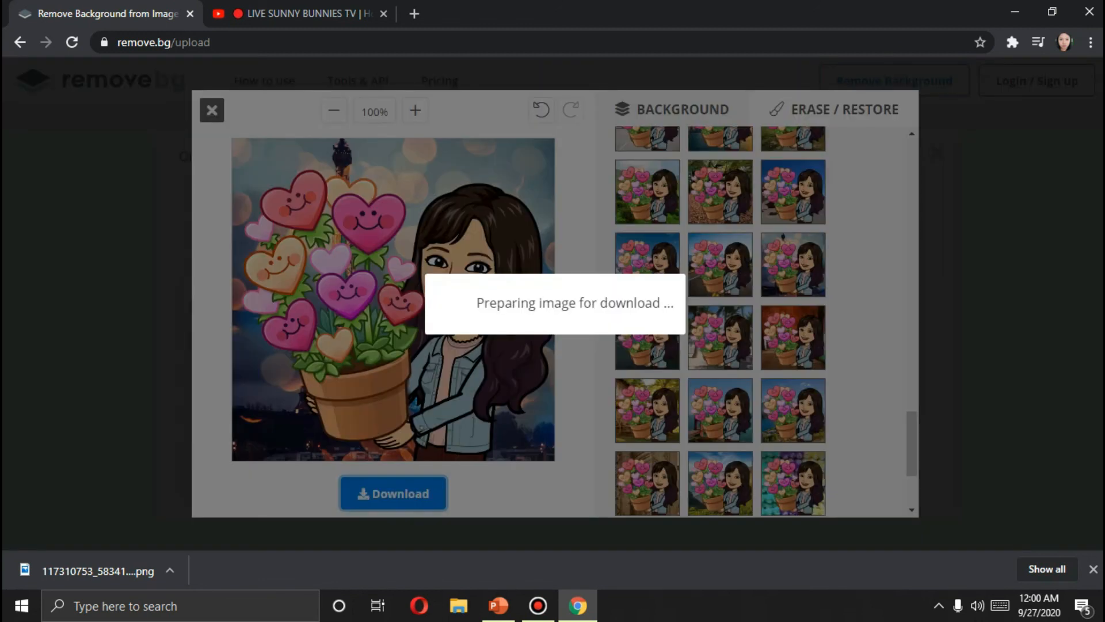
{"action": "left_click", "coordinate": [555, 304]}
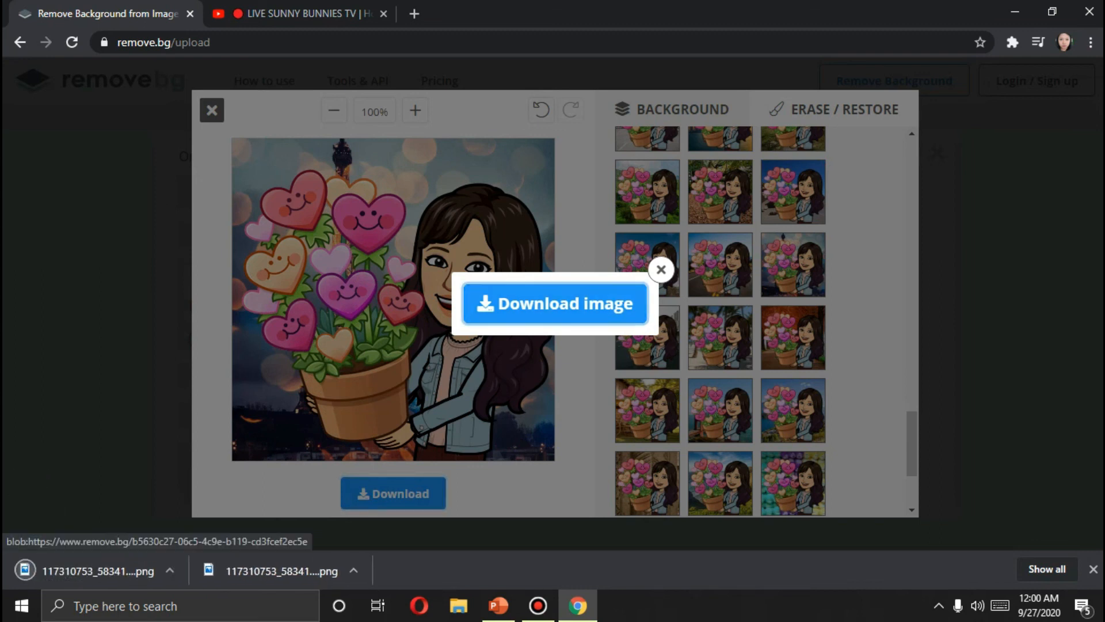
{"action": "left_click", "coordinate": [498, 605]}
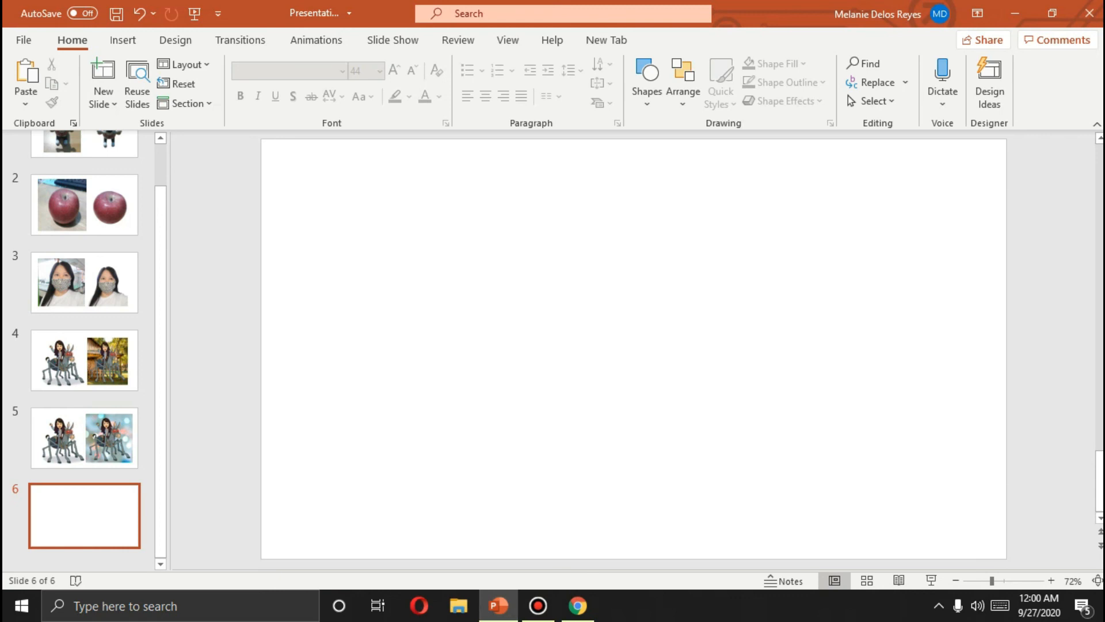